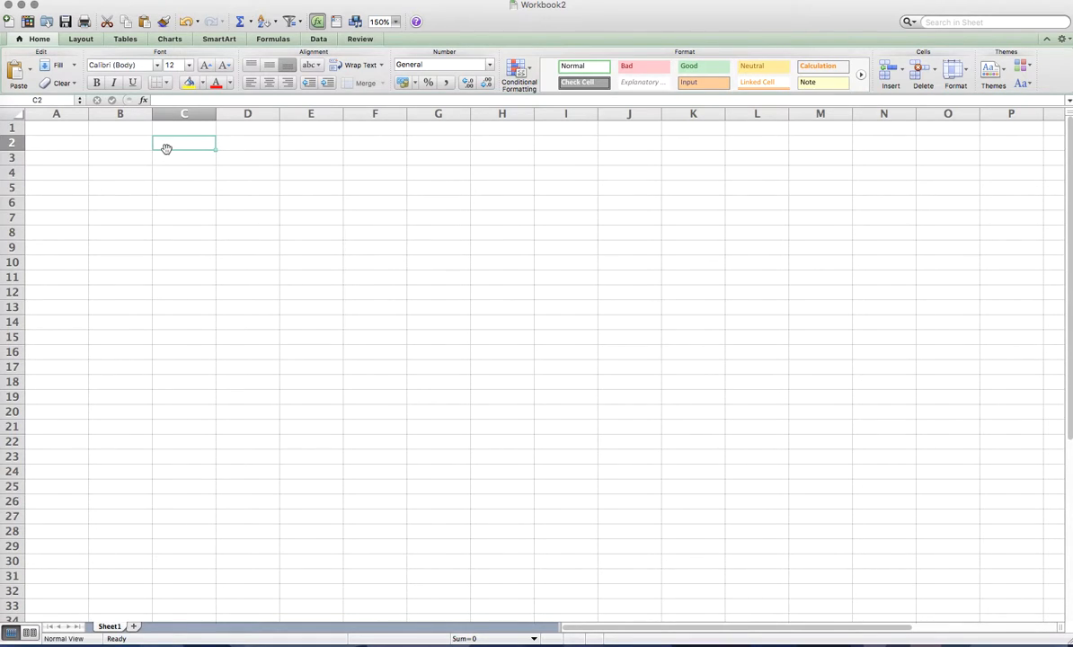
# Enter the column header "Employee Level" in cell A1
pyautogui.press('Left')
pyautogui.press('Left')
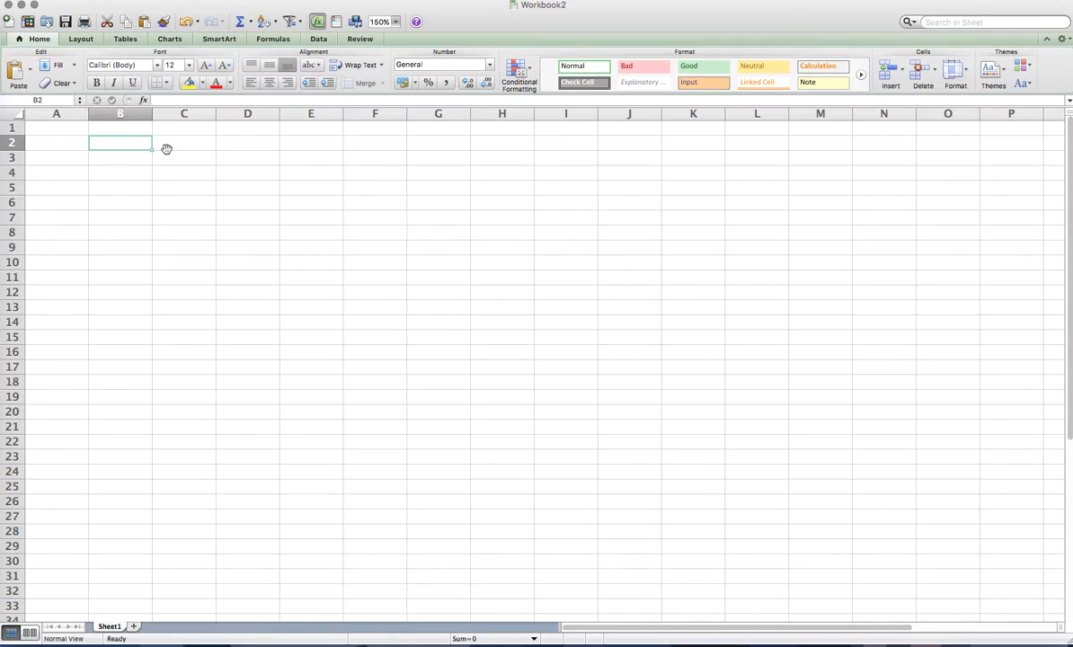
pyautogui.press('Up')
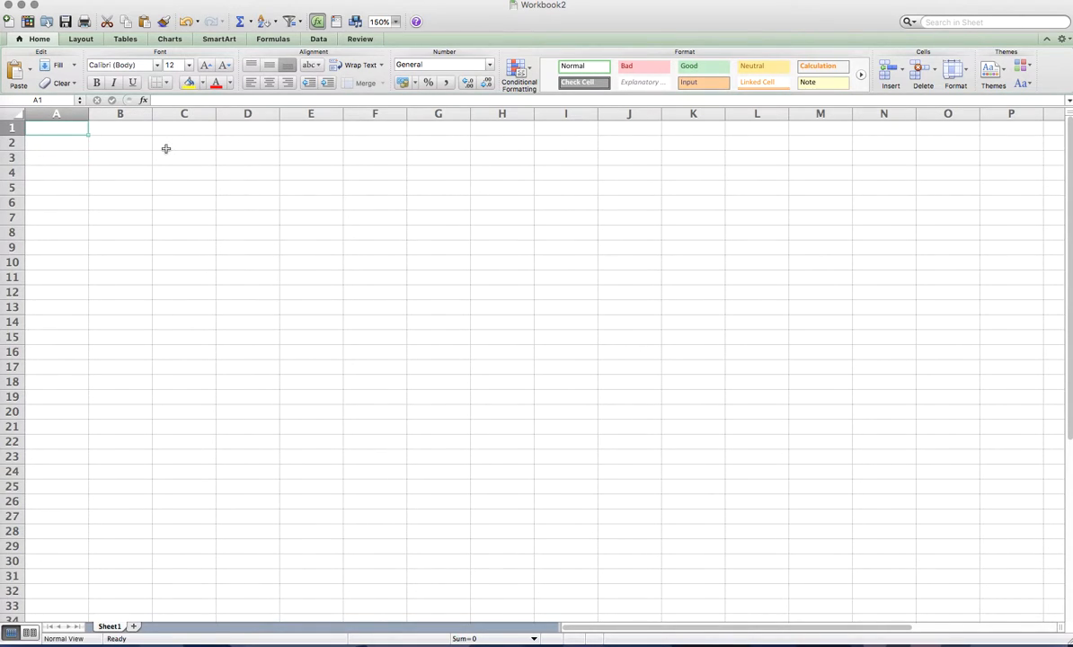
pyautogui.write('Employee')
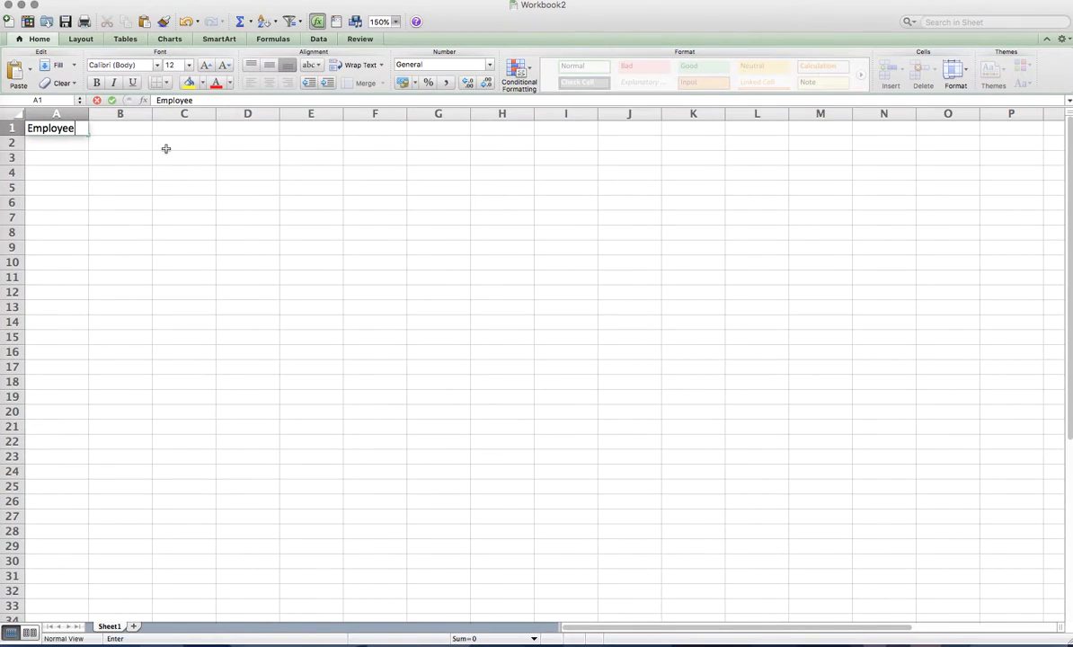
pyautogui.write(' Level')
pyautogui.press('Return')
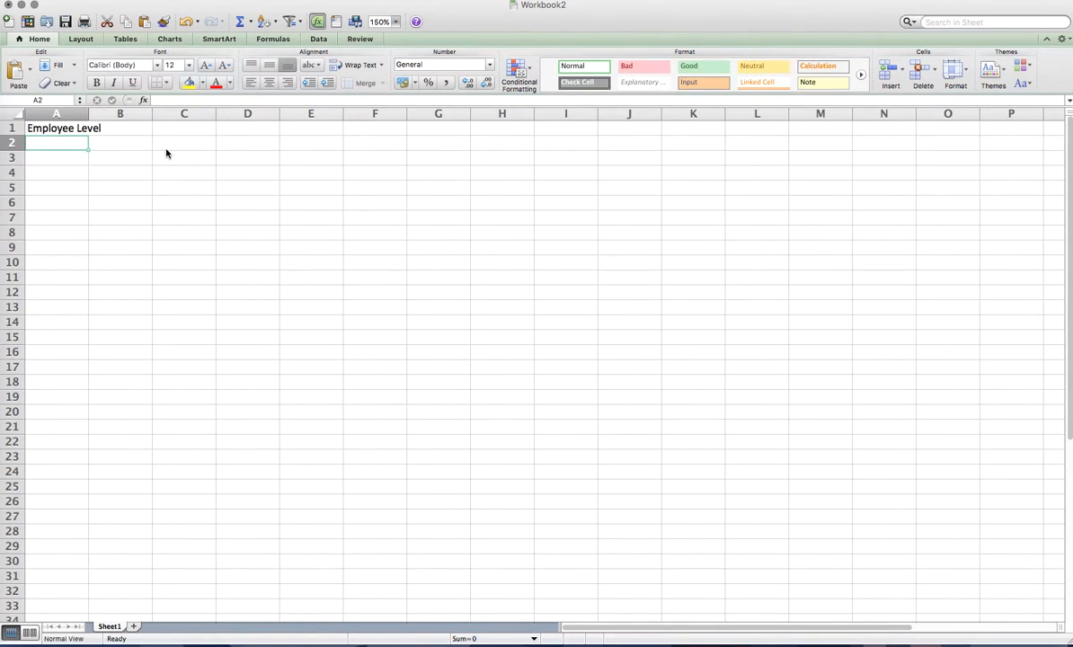
# List the employee levels 4, 3, 2 and 1 in cells A2 through A5
pyautogui.write('4')
pyautogui.press('Return')
pyautogui.write('3')
pyautogui.press('Return')
pyautogui.write('2')
pyautogui.press('Return')
pyautogui.write('1')
pyautogui.press('Tab')
# Enter the column header "Average Salary" in cell B1
pyautogui.press('Up')
pyautogui.press('Up')
pyautogui.press('Up')
pyautogui.press('Up')
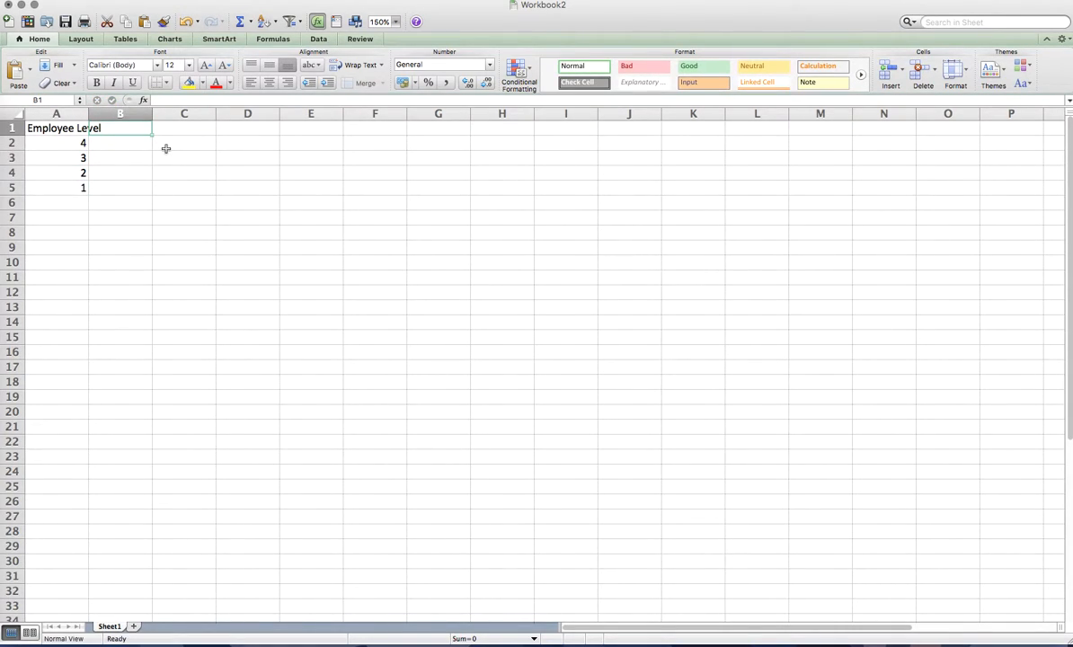
pyautogui.write('Average Salary')
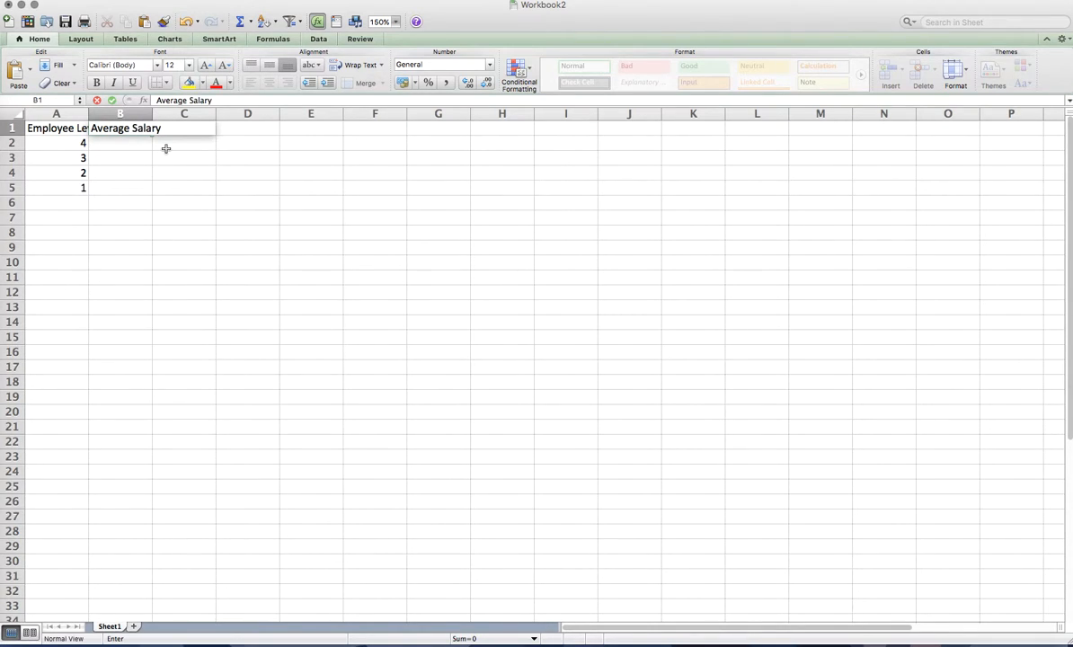
pyautogui.press('Return')
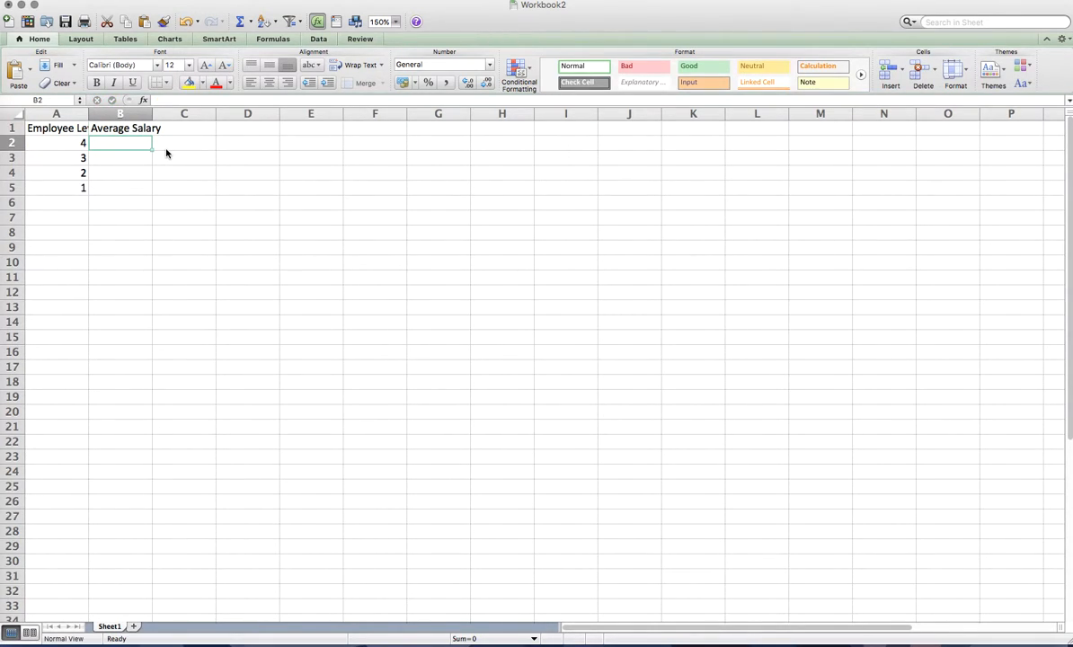
# Fill cells B2 through B5 with the salaries 500000, 125000, 63000 and 36000
pyautogui.write('500')
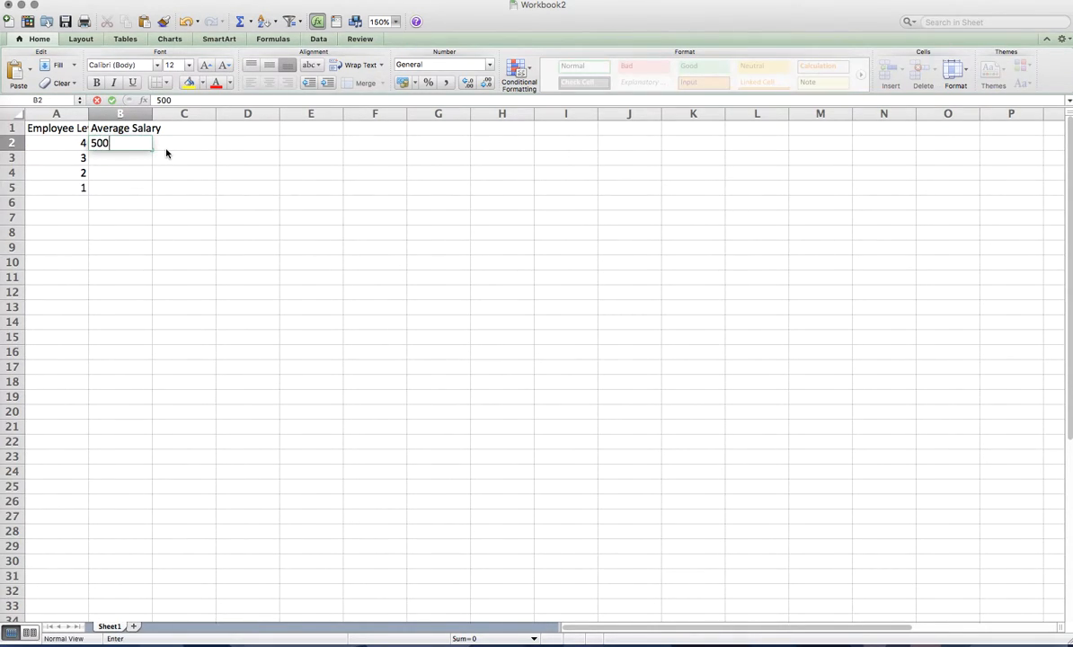
pyautogui.write('000')
pyautogui.press('Return')
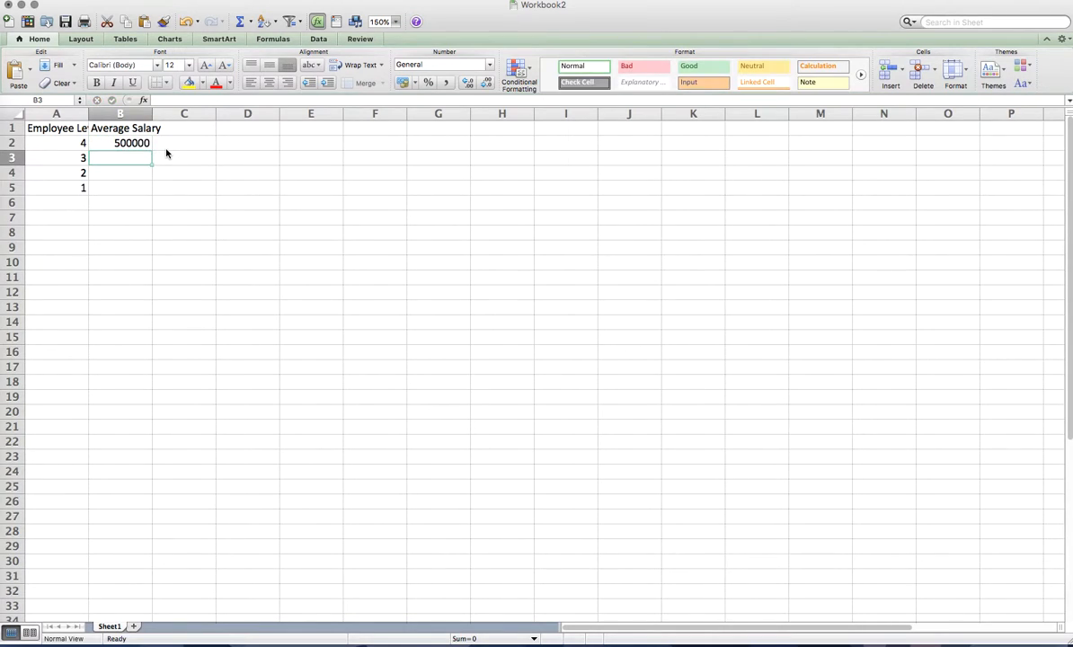
pyautogui.write('125000')
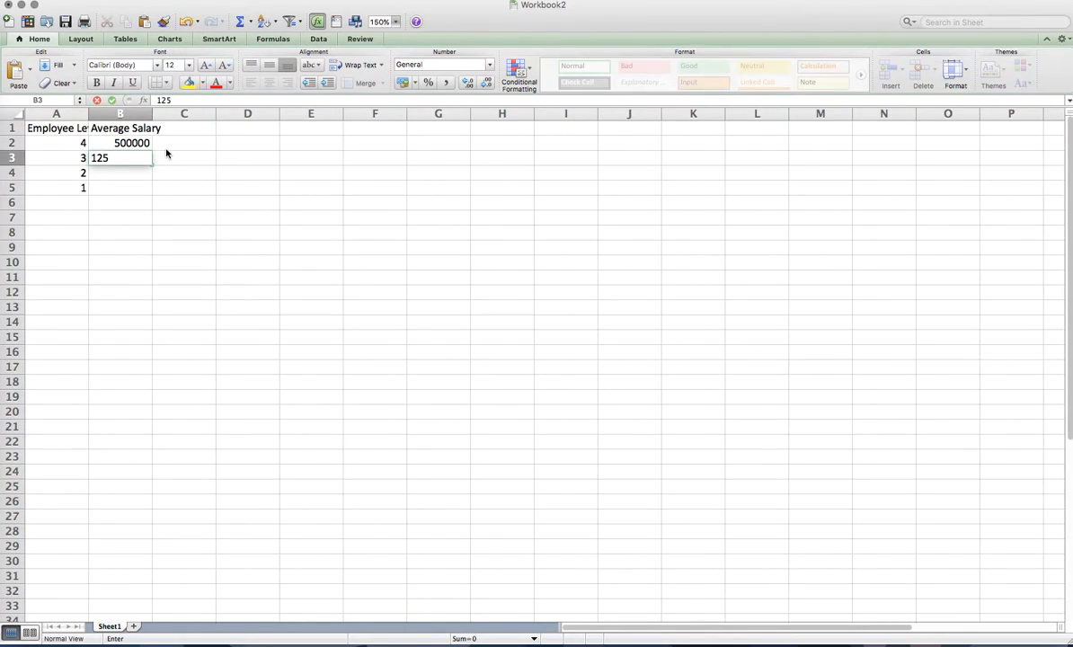
pyautogui.press('Return')
pyautogui.write('63000')
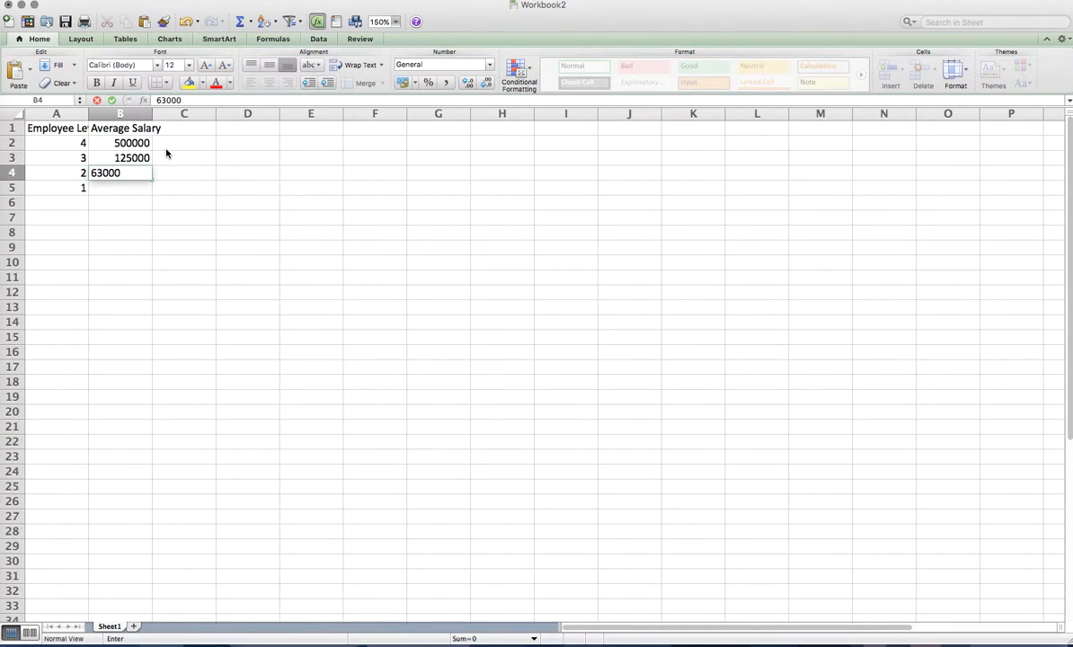
pyautogui.press('Return')
pyautogui.write('36000')
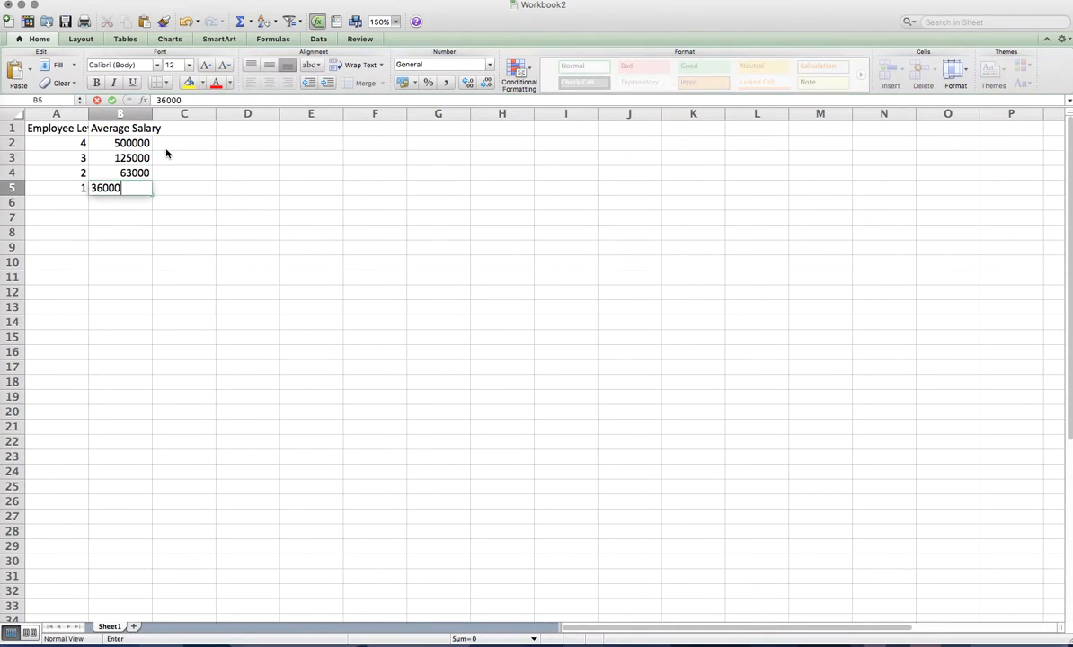
pyautogui.press('Return')
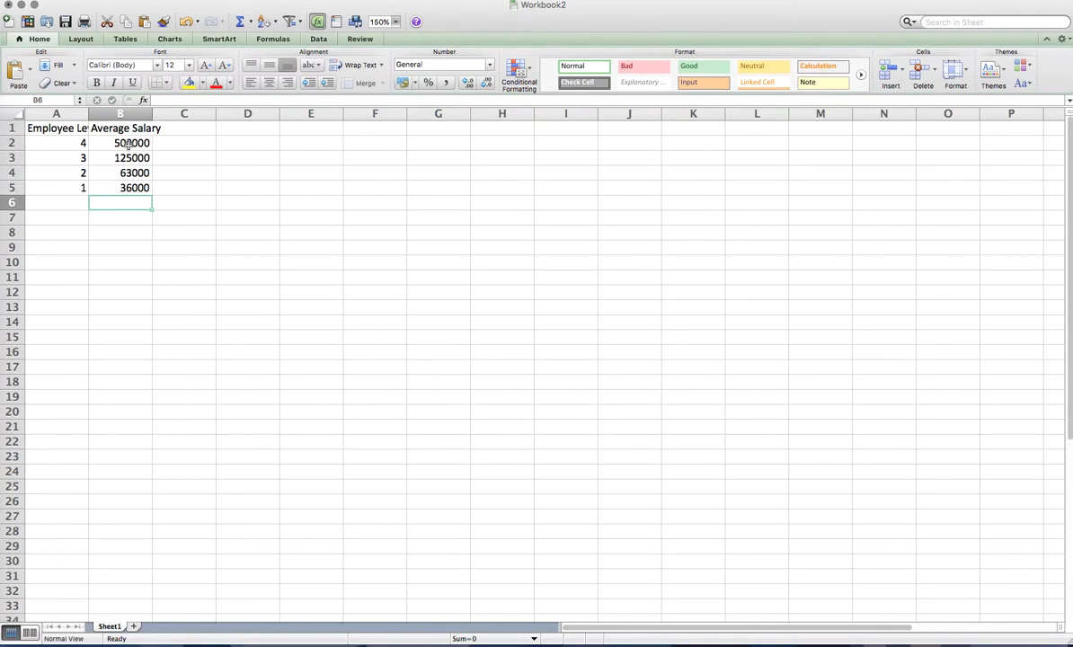
# Enter the column header "Percent of Employees" in cell C1
pyautogui.click(181, 130)
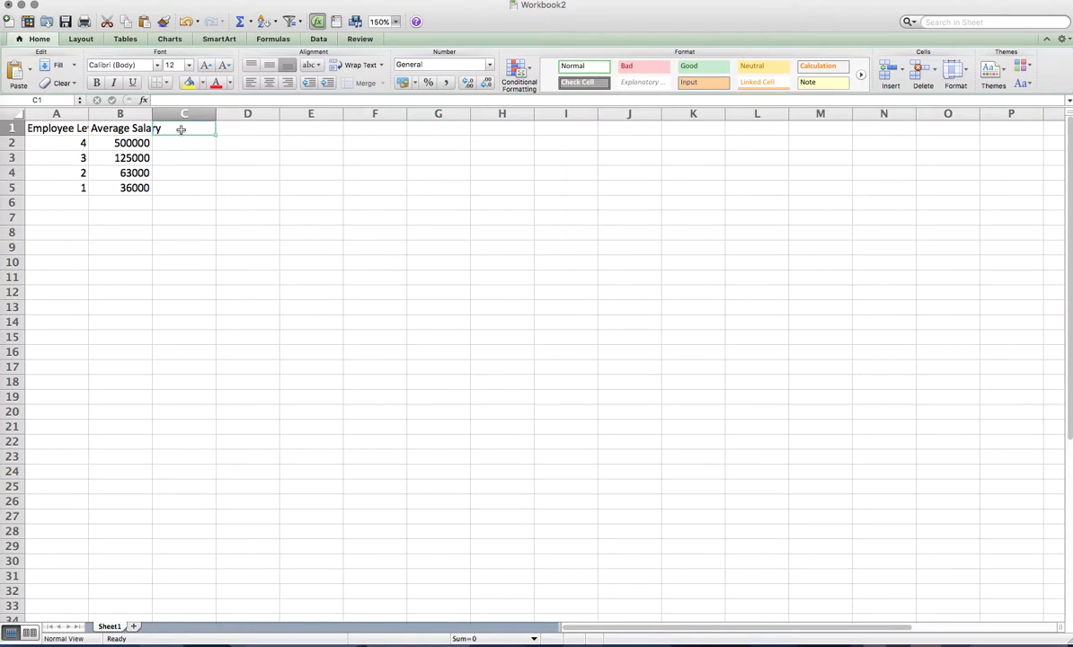
pyautogui.write('Percent')
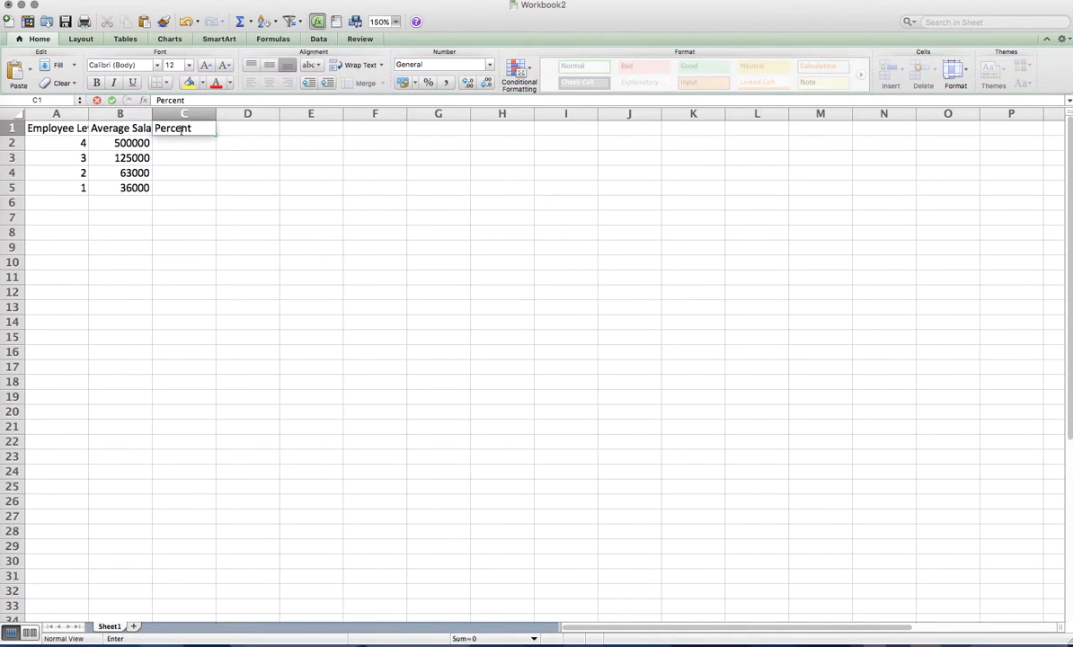
pyautogui.write(' of Empl')
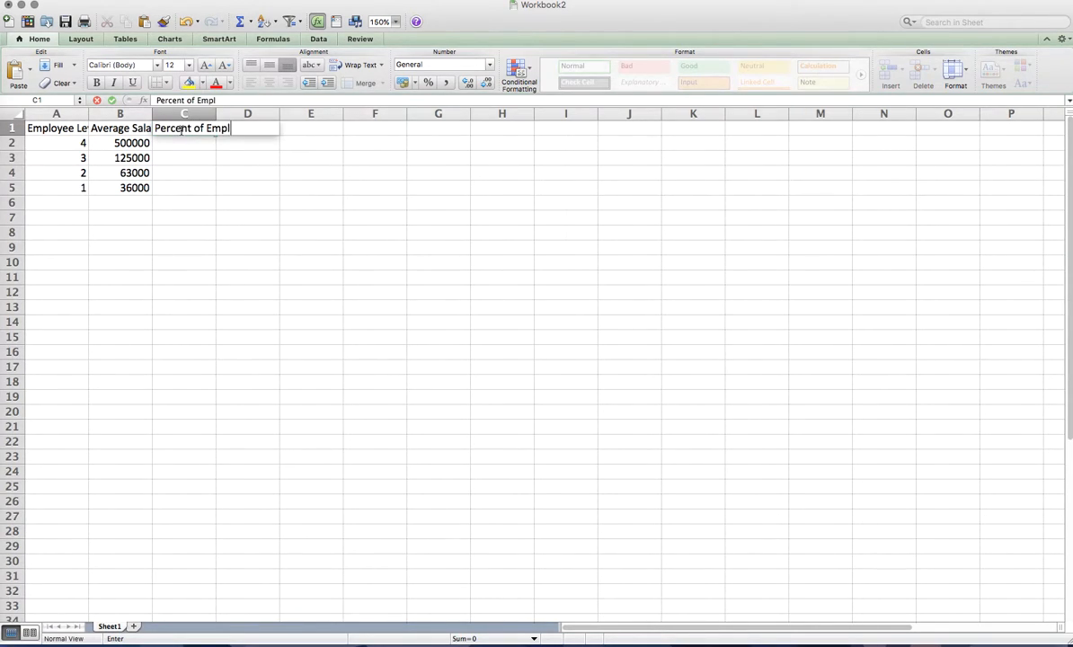
pyautogui.write('oyees')
pyautogui.press('Return')
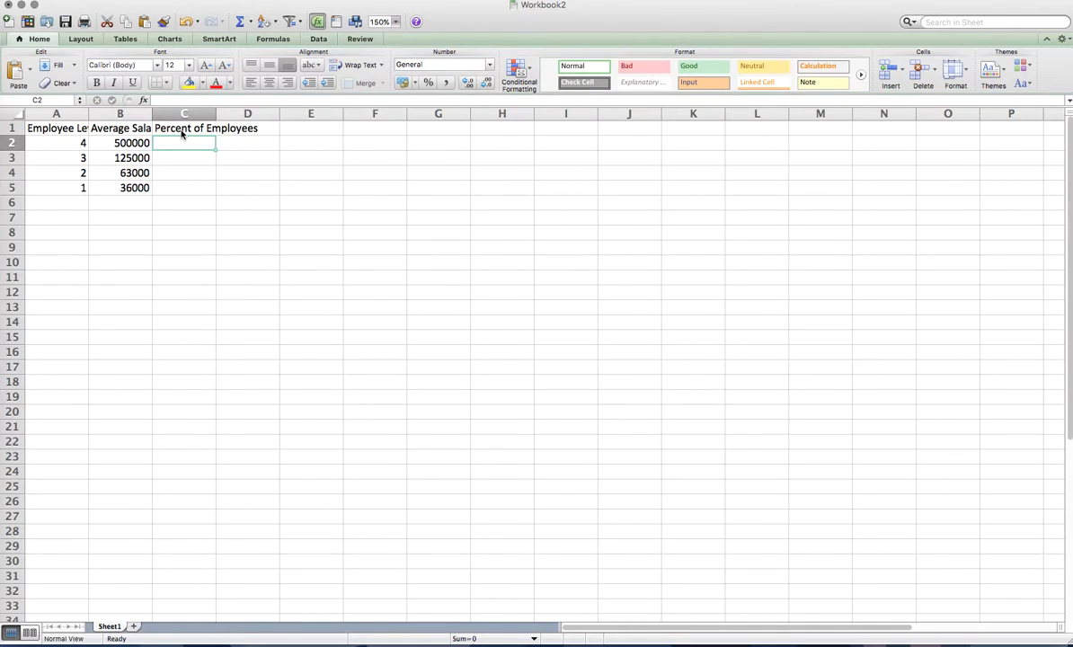
# Fill cells C2 through C5 with the percentages 2%, 4%, 70% and 24%
pyautogui.write('2%')
pyautogui.press('Return')
pyautogui.write('4%')
pyautogui.press('Return')
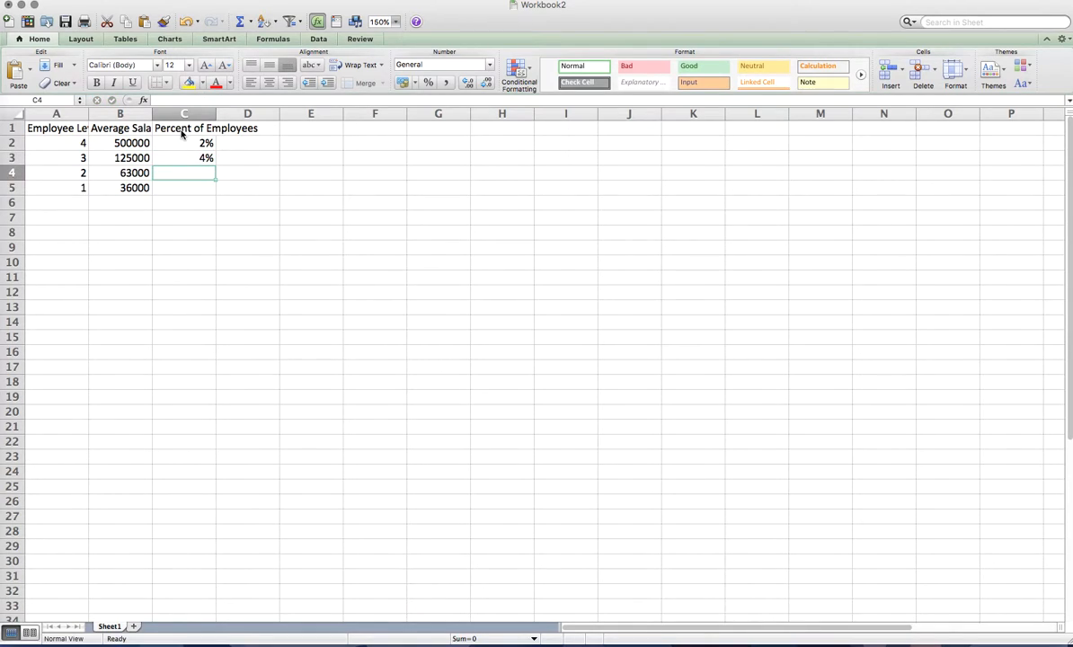
pyautogui.write('70%')
pyautogui.press('Return')
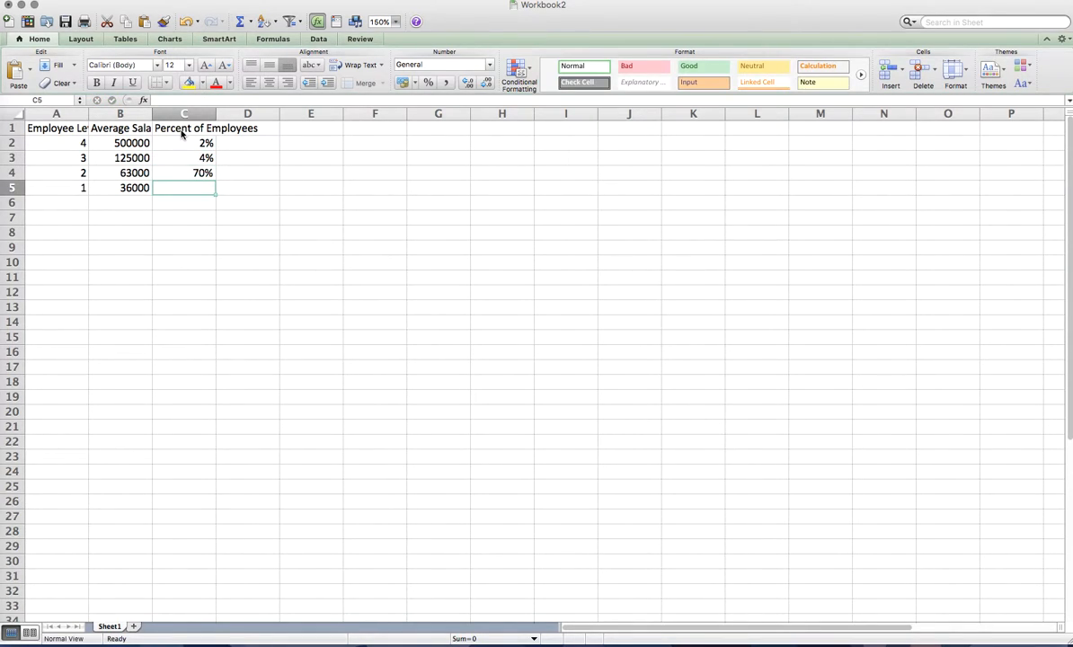
pyautogui.write('24%')
pyautogui.press('Return')
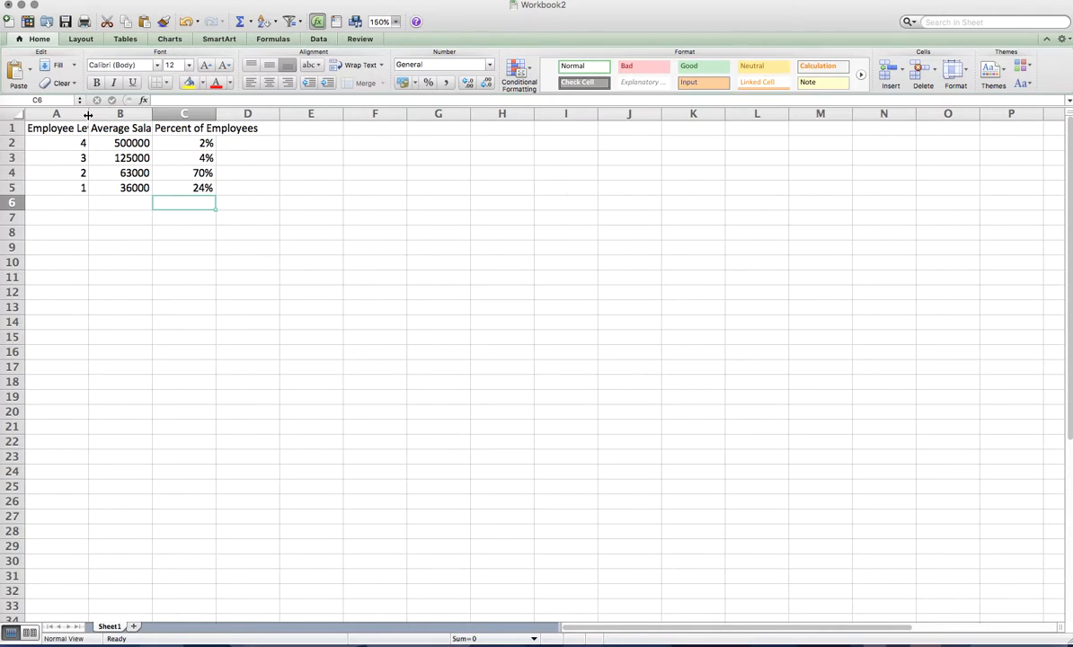
# Try auto-fitting column A's width to its header, narrowing it manually and auto-fitting it again
pyautogui.doubleClick(88, 115)
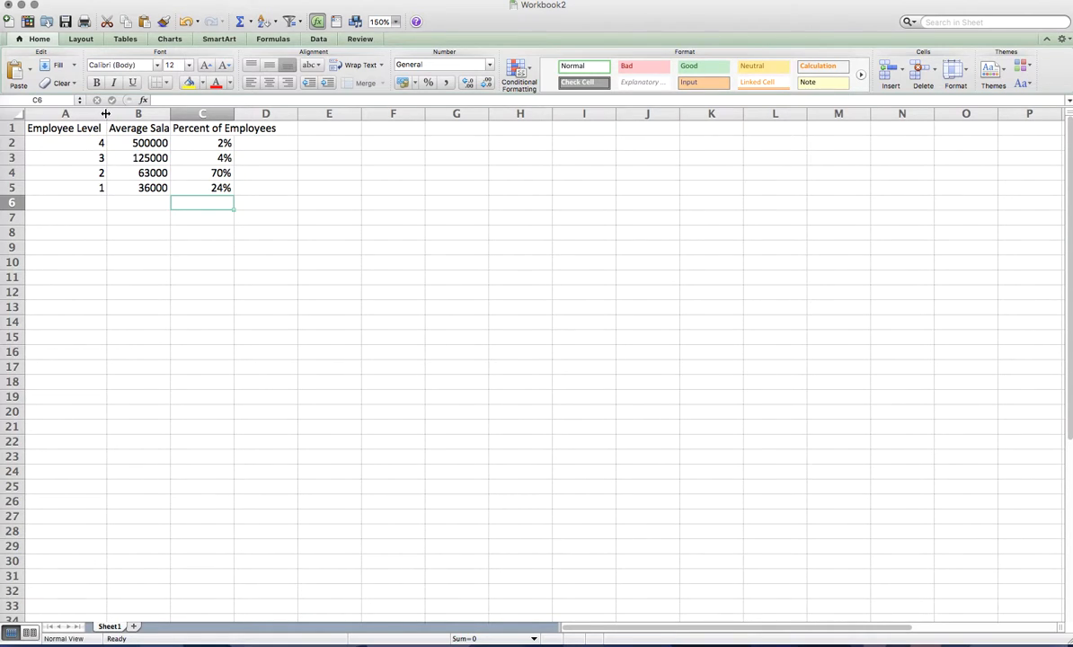
pyautogui.moveTo(106, 114)
pyautogui.mouseDown()
pyautogui.moveTo(143, 115)
pyautogui.moveTo(90, 112)
pyautogui.mouseUp()
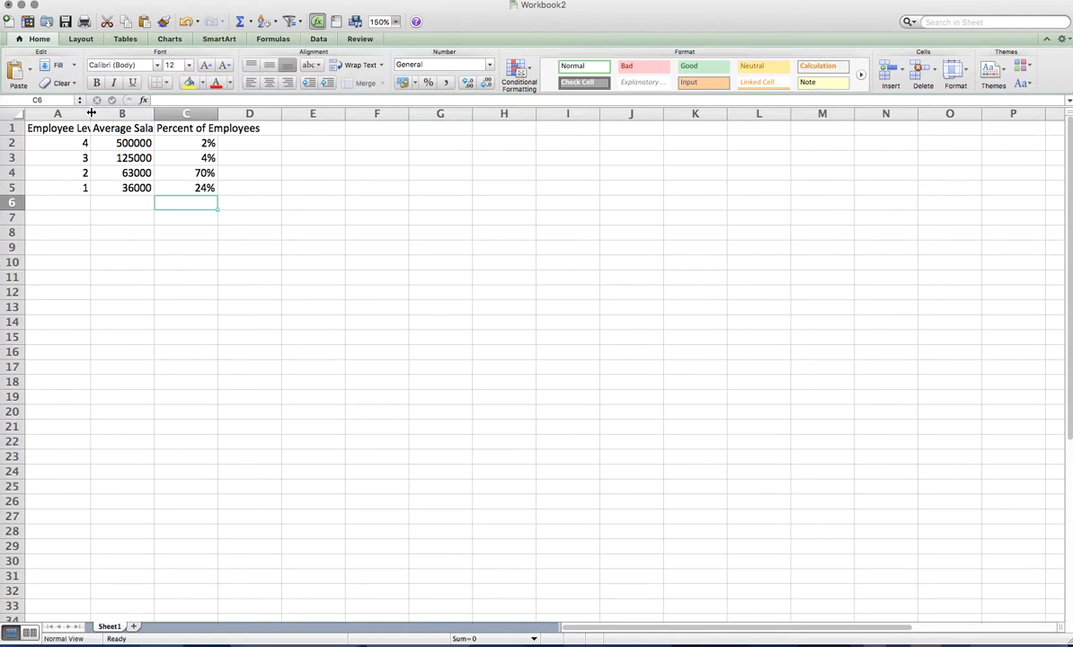
pyautogui.doubleClick(91, 112)
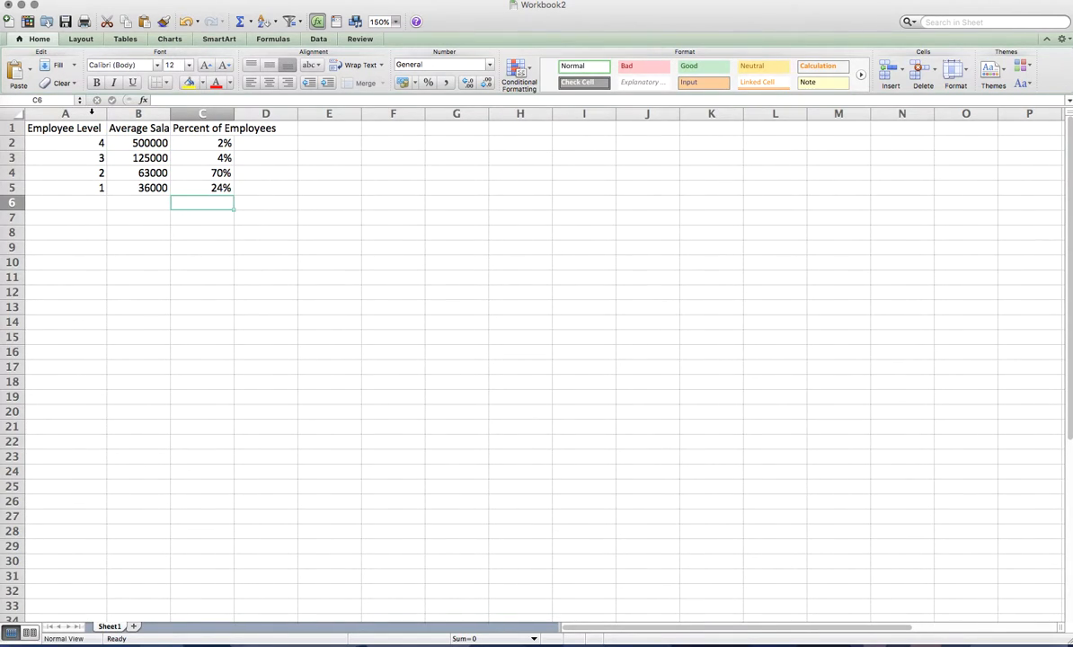
# Undo the width changes made to column A
pyautogui.press('super+z')
pyautogui.press('super+z')
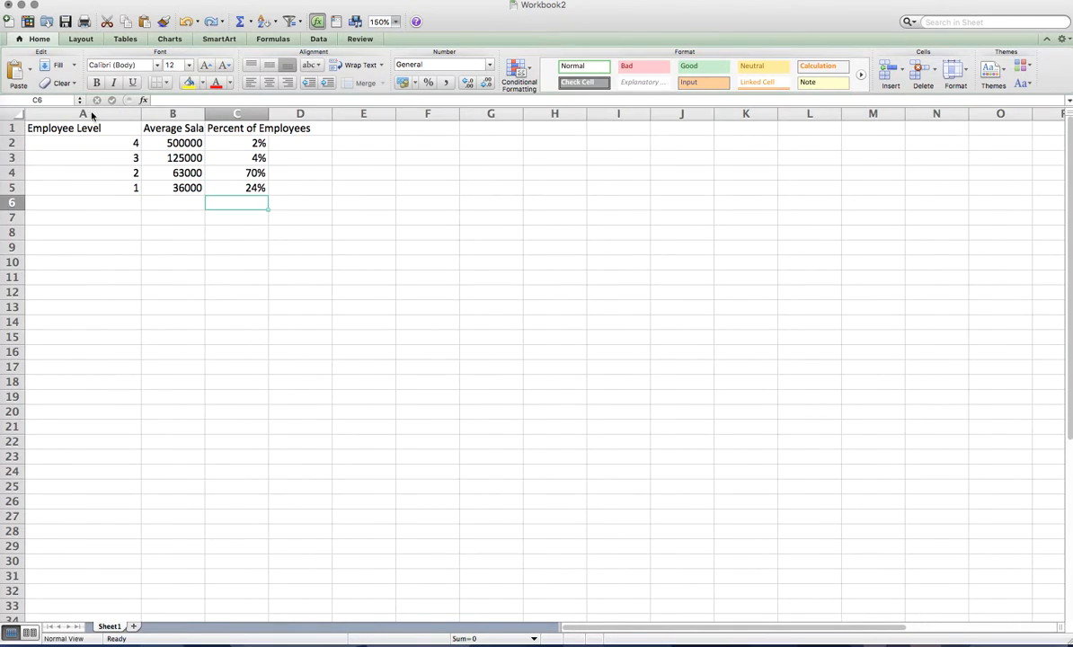
pyautogui.press('super+z')
pyautogui.press('super+z')
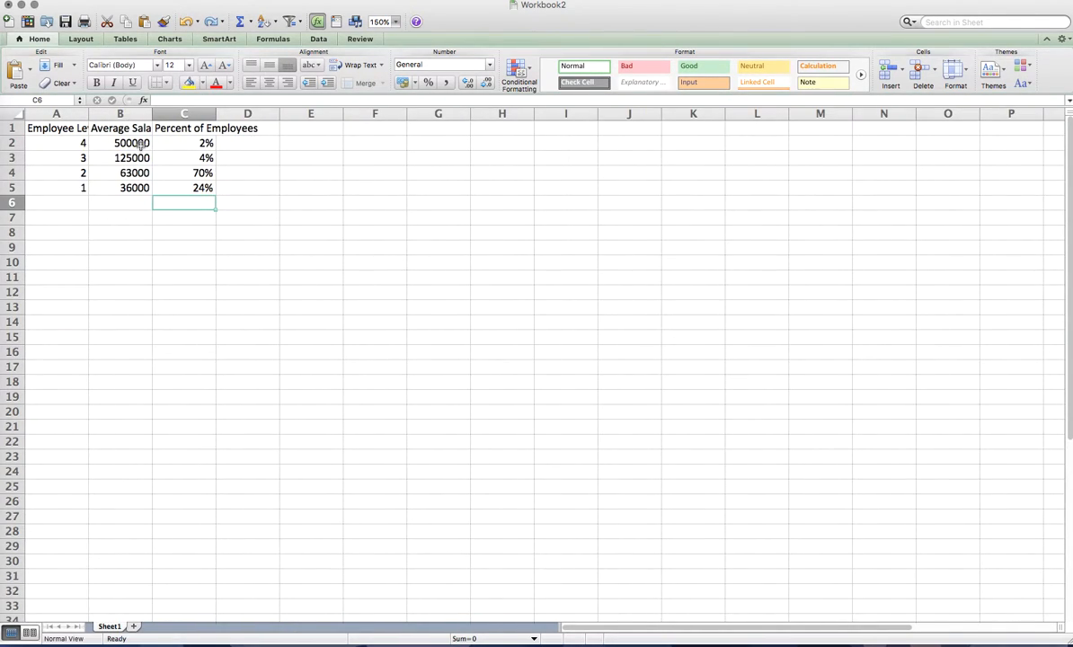
pyautogui.click(69, 109)
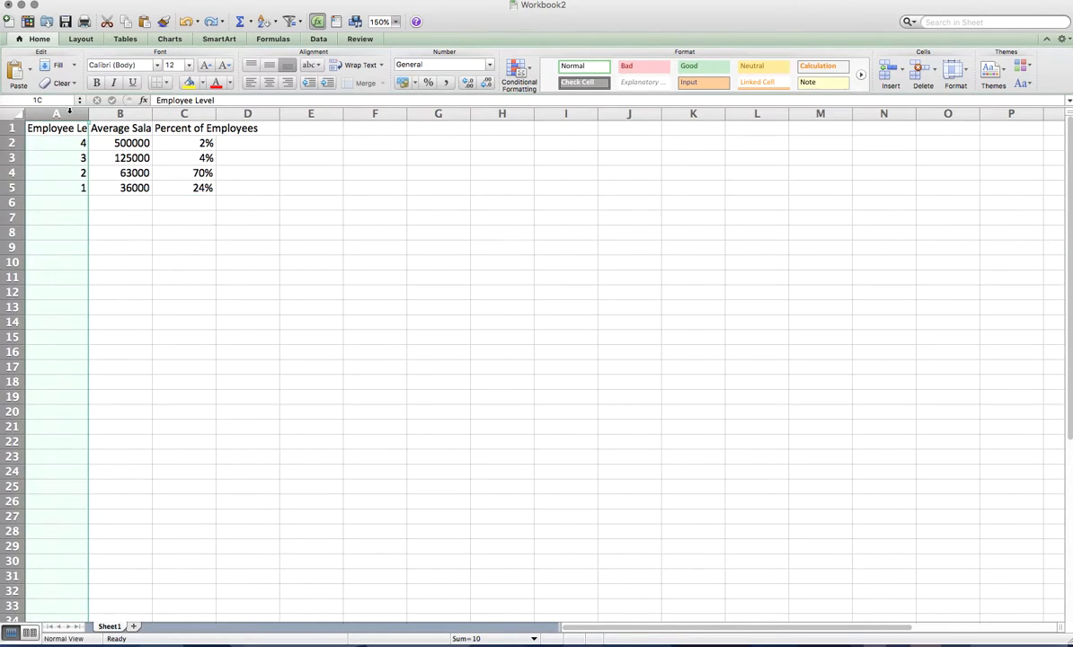
pyautogui.moveTo(69, 109); pyautogui.dragTo(91, 109)
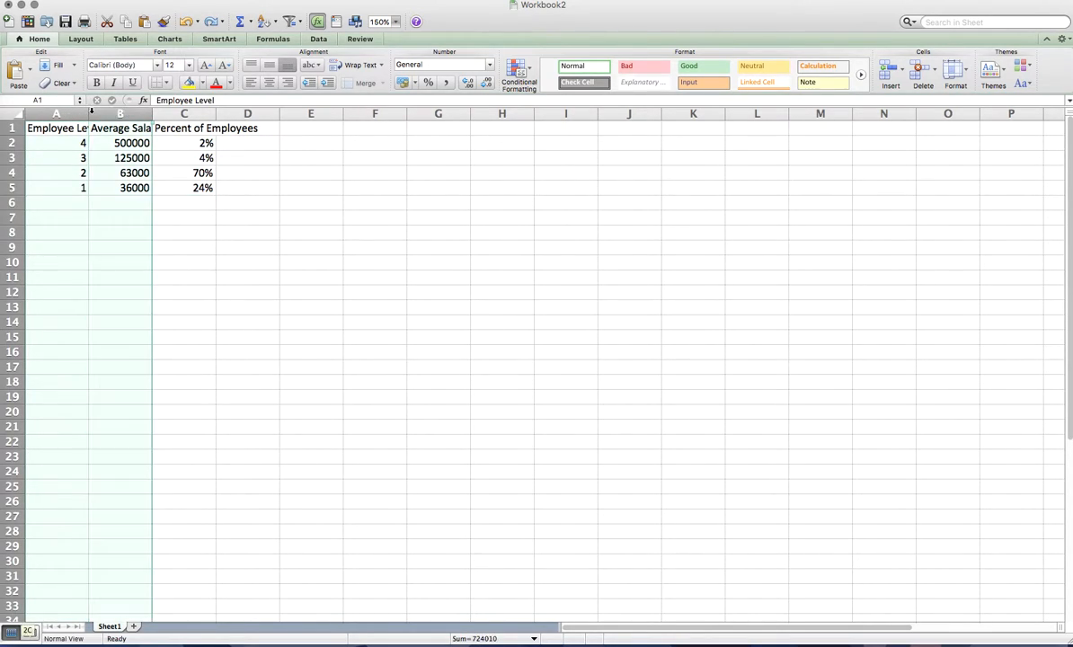
pyautogui.click(179, 158)
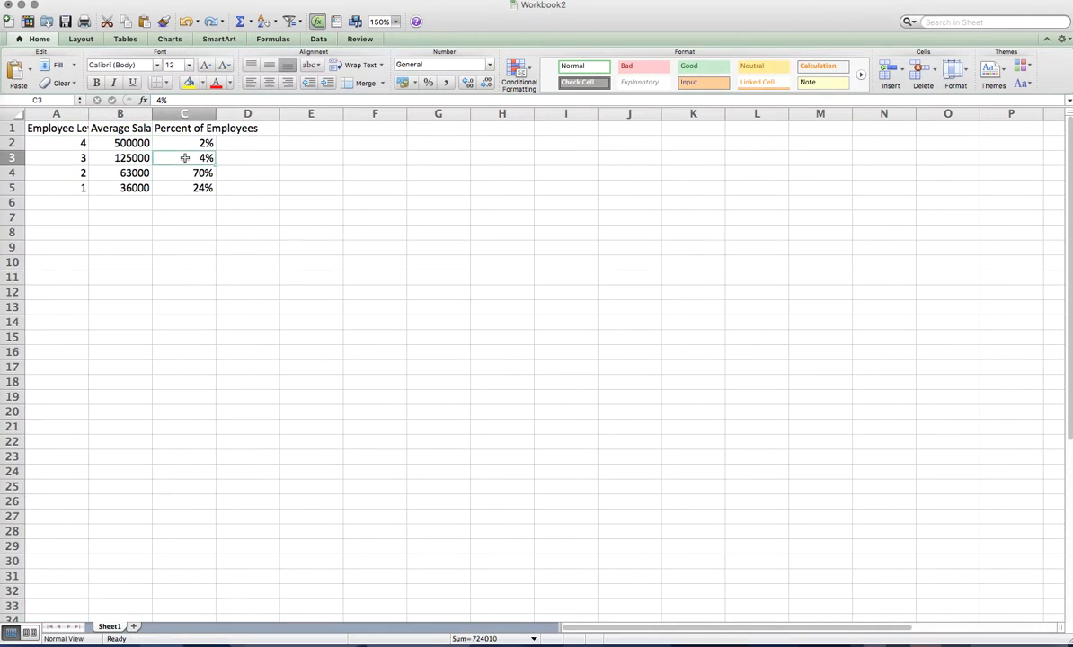
# Auto-fit the widths of columns A through C together to their contents
pyautogui.click(56, 113)
pyautogui.moveTo(56, 113); pyautogui.dragTo(204, 115)
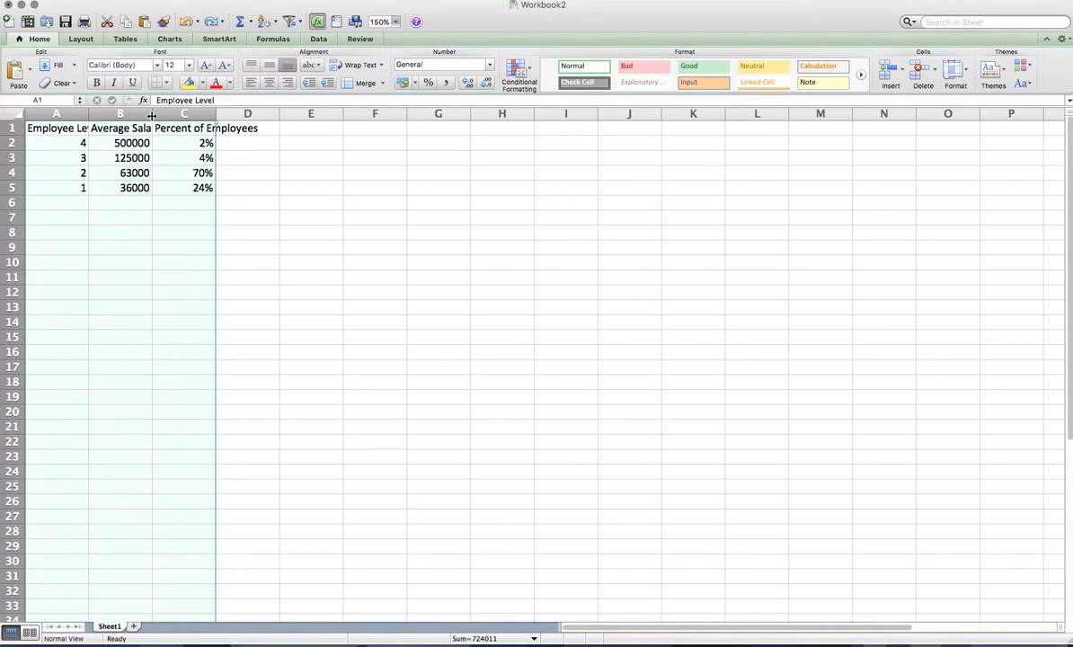
pyautogui.doubleClick(152, 112)
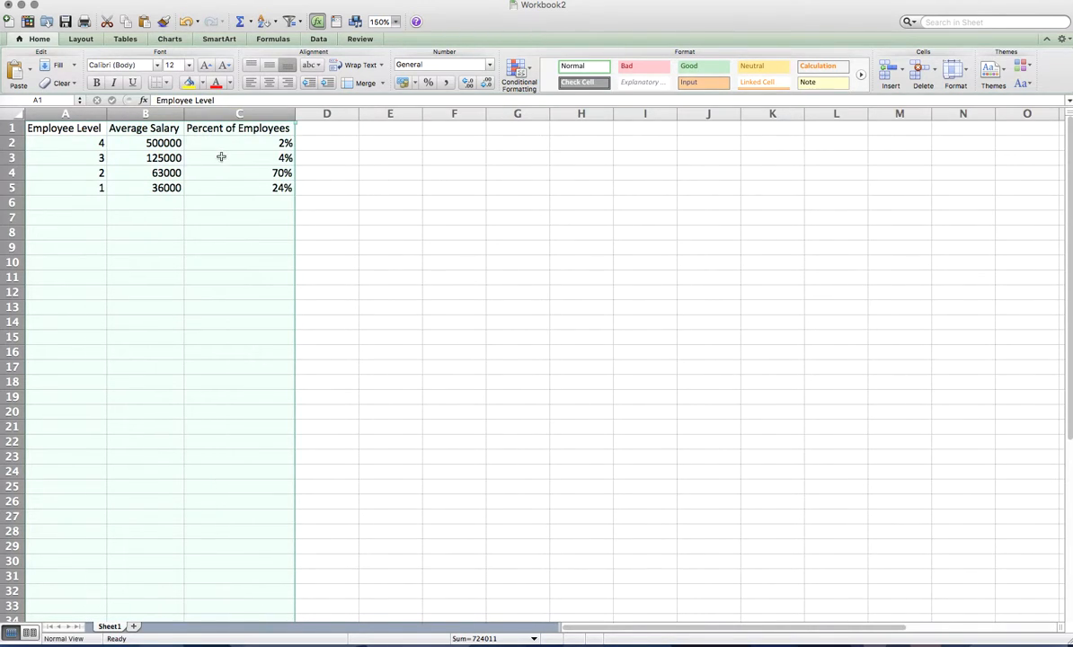
pyautogui.click(120, 140)
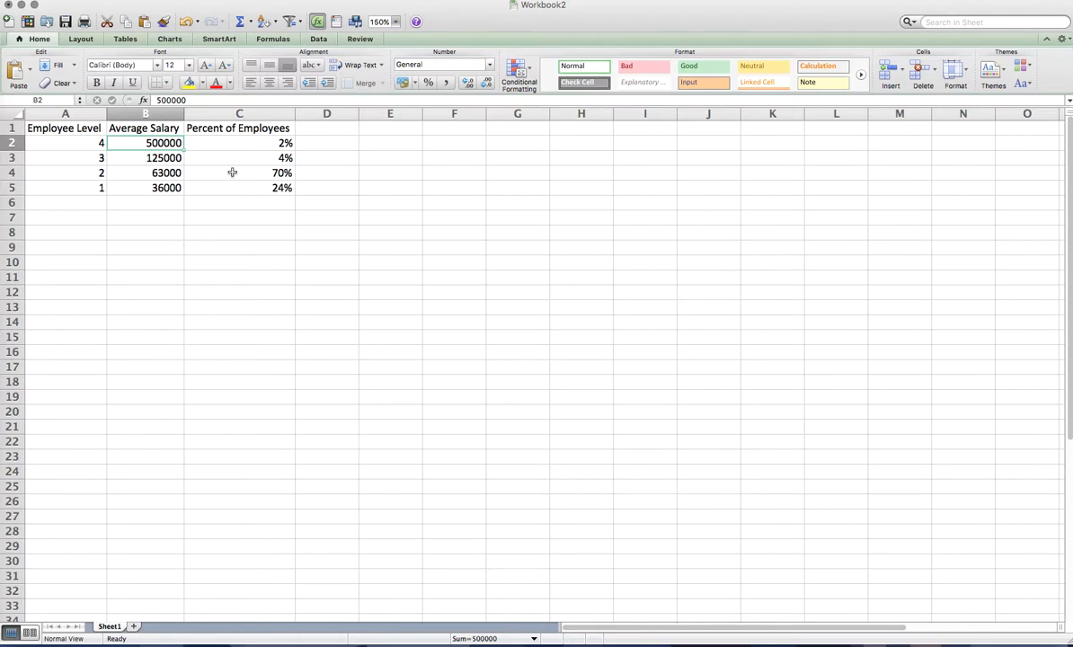
pyautogui.click(271, 144)
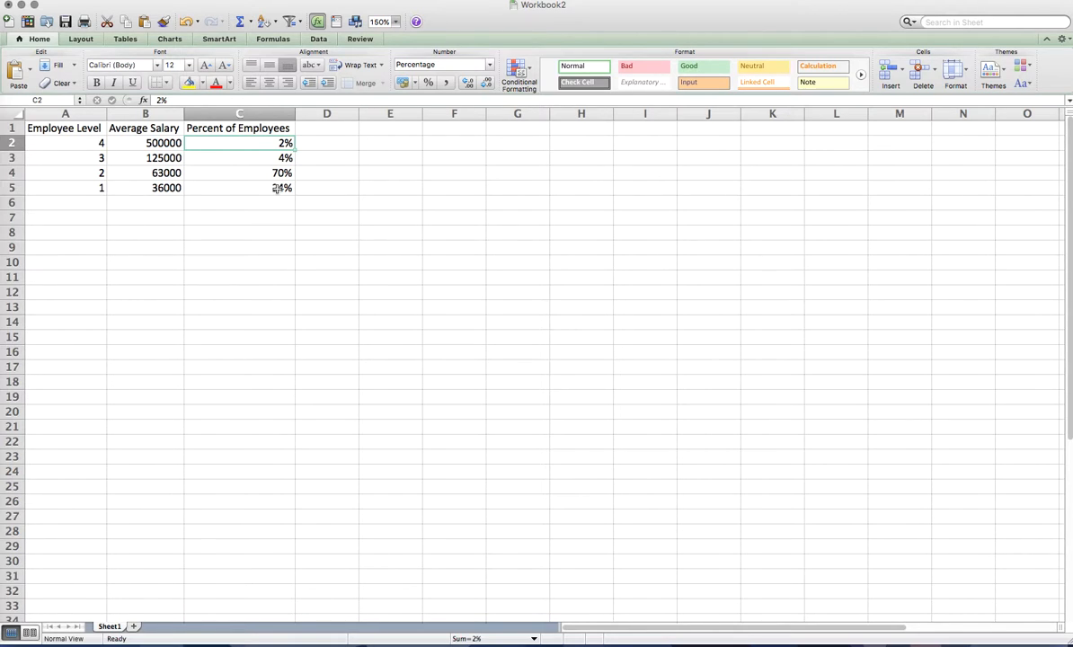
pyautogui.click(138, 140)
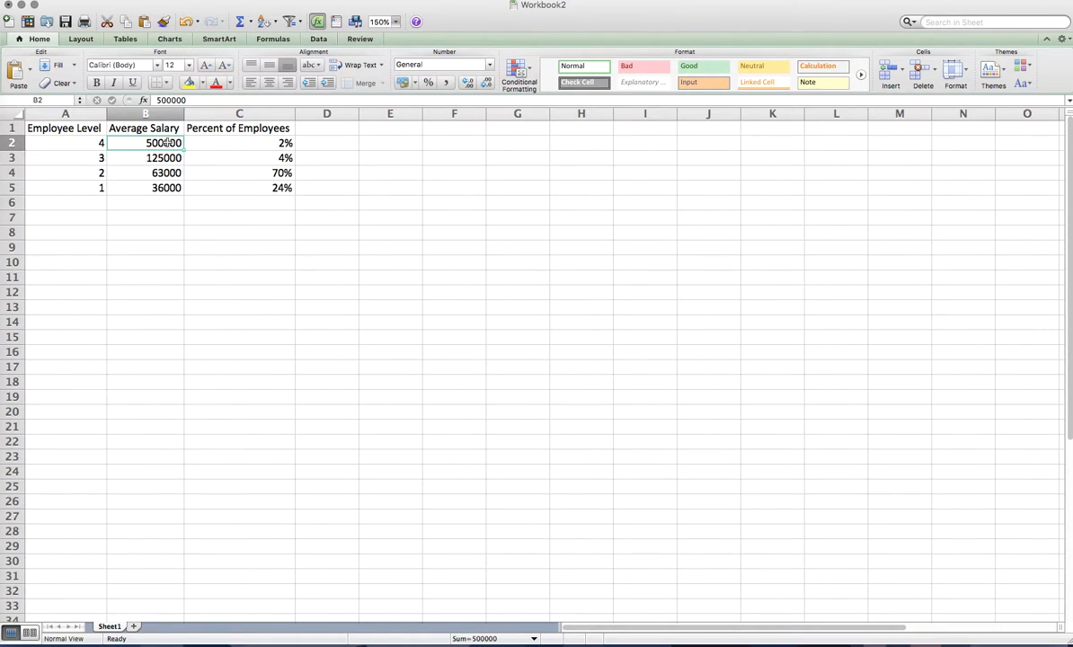
pyautogui.moveTo(165, 143); pyautogui.dragTo(165, 189)
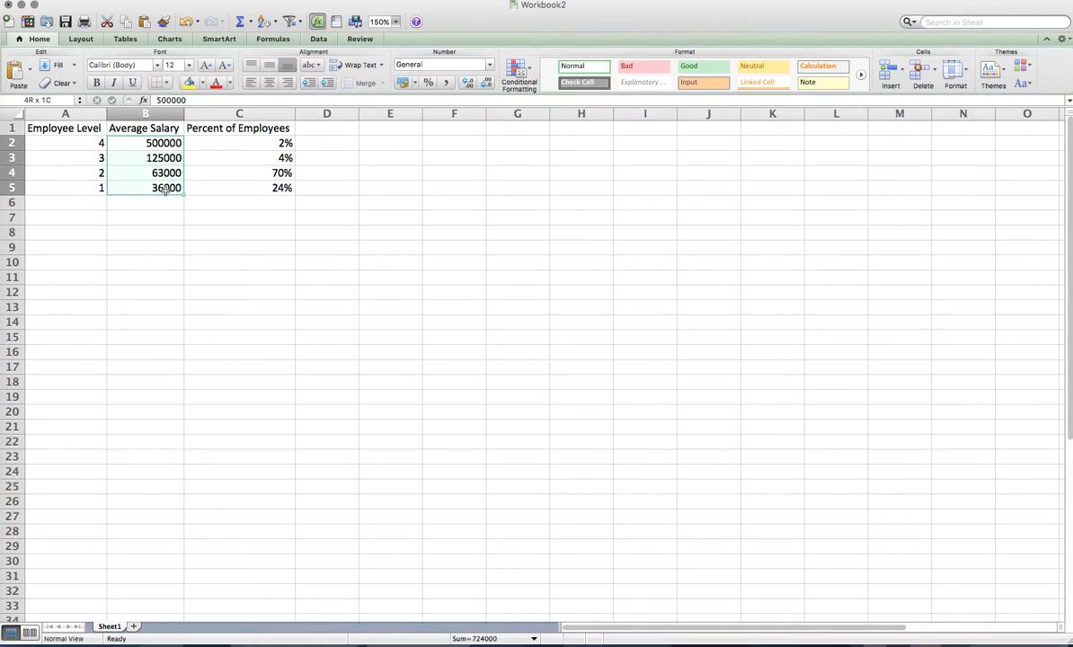
pyautogui.click(158, 214)
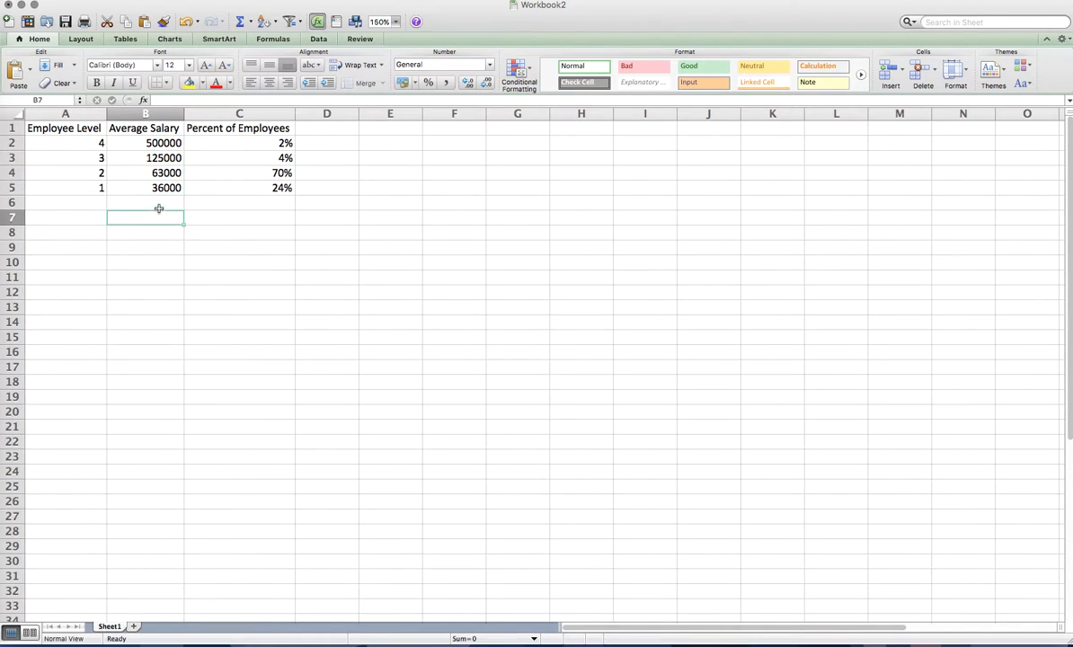
# Format the average salaries in B2 through B5 with the $ English (United States) accounting format
pyautogui.click(154, 141)
pyautogui.moveTo(151, 141); pyautogui.dragTo(152, 185)
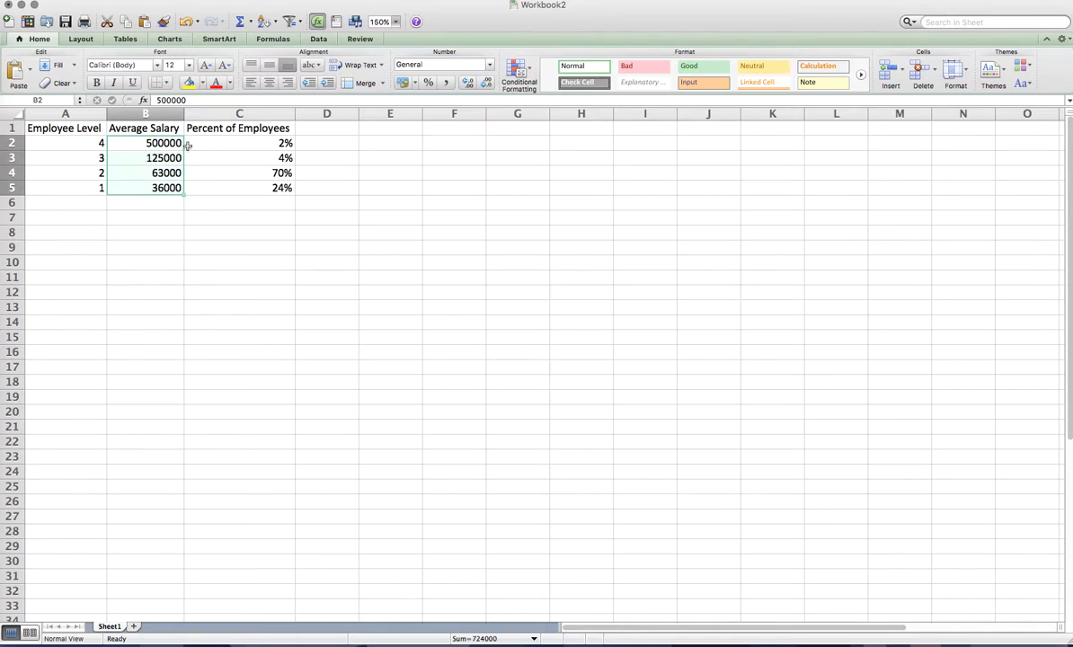
pyautogui.click(416, 82)
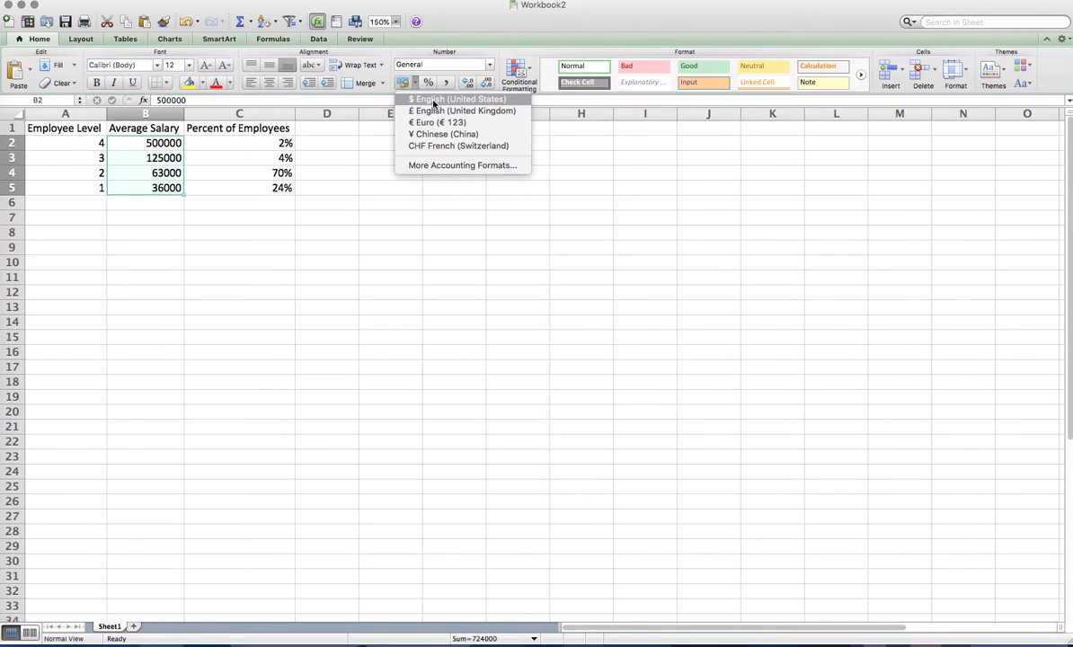
pyautogui.click(414, 86)
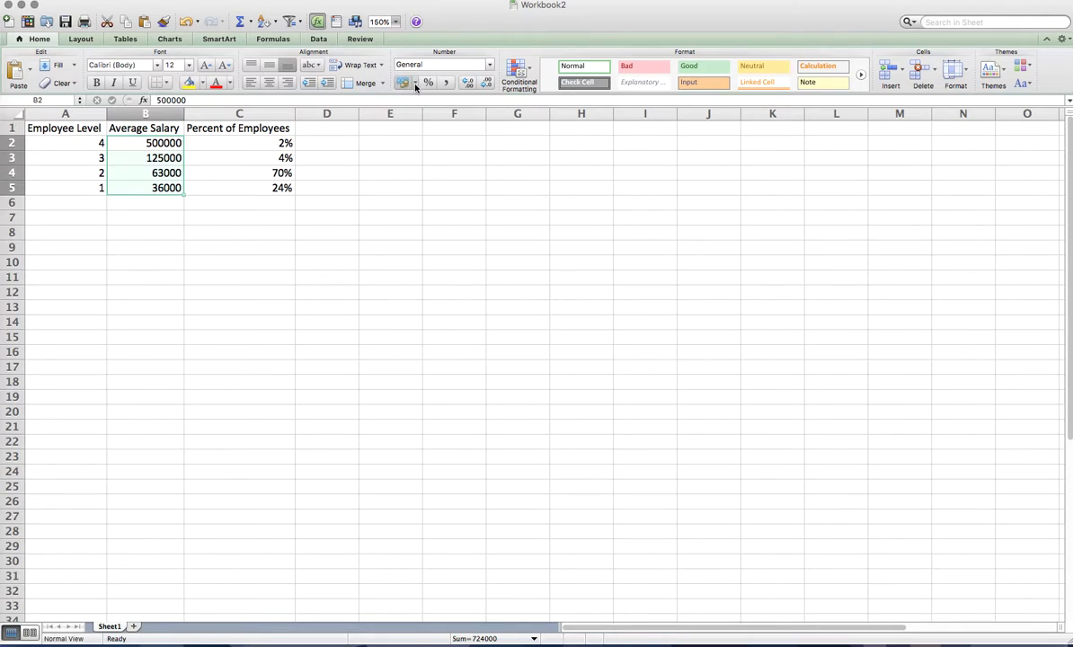
pyautogui.click(415, 86)
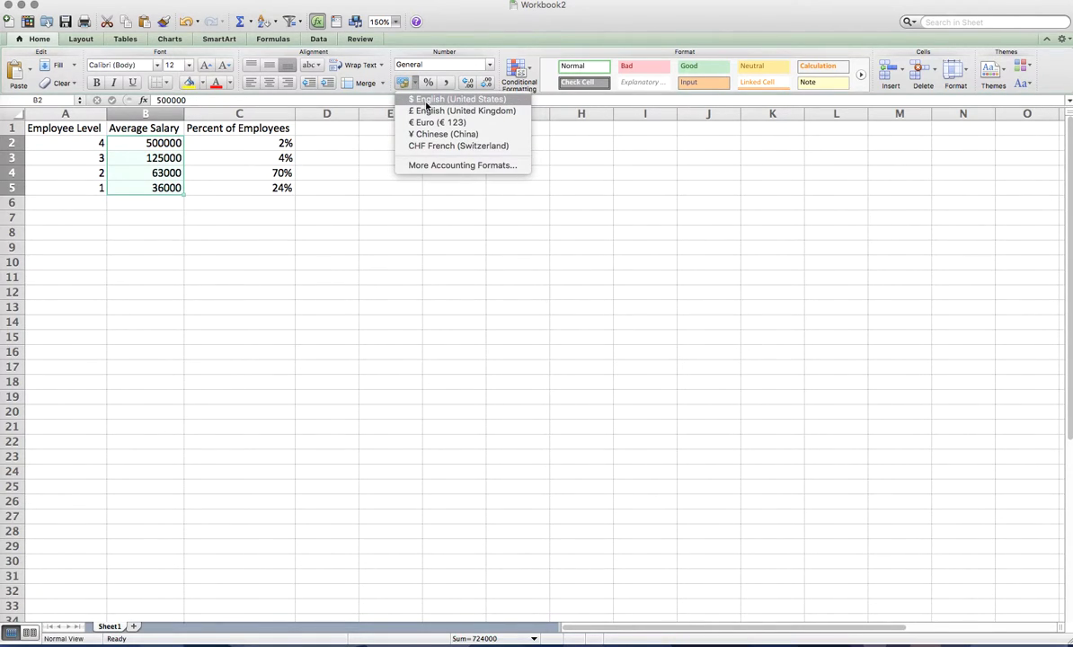
pyautogui.click(426, 101)
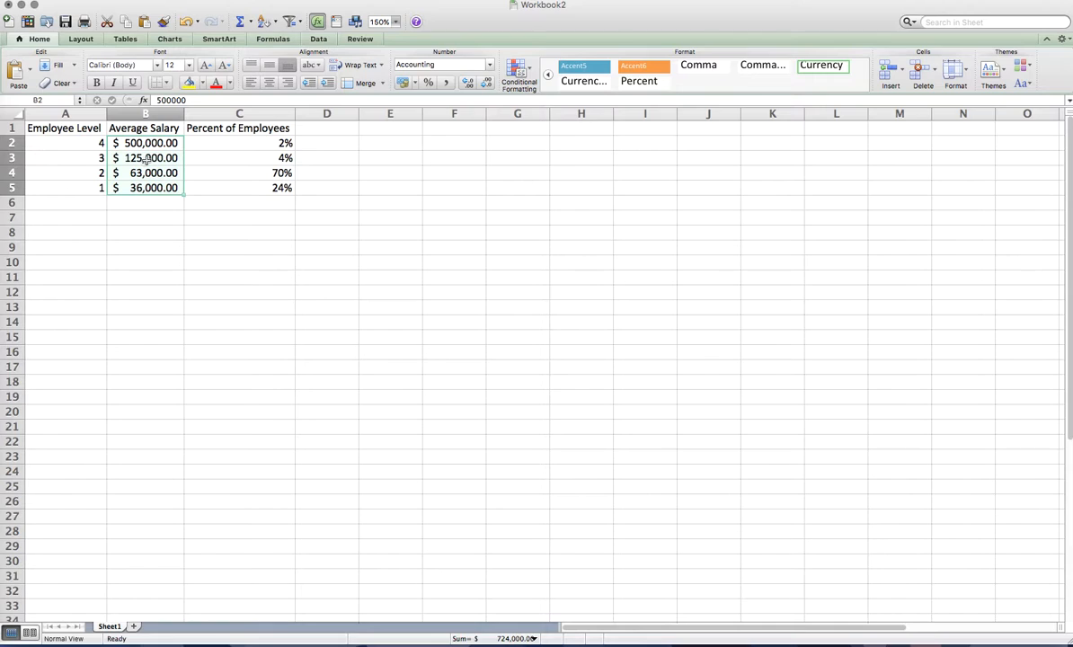
# Reduce the salaries in B2 through B5 to zero decimal places
pyautogui.click(206, 169)
pyautogui.moveTo(169, 143); pyautogui.dragTo(171, 186)
pyautogui.moveTo(148, 143); pyautogui.dragTo(165, 186)
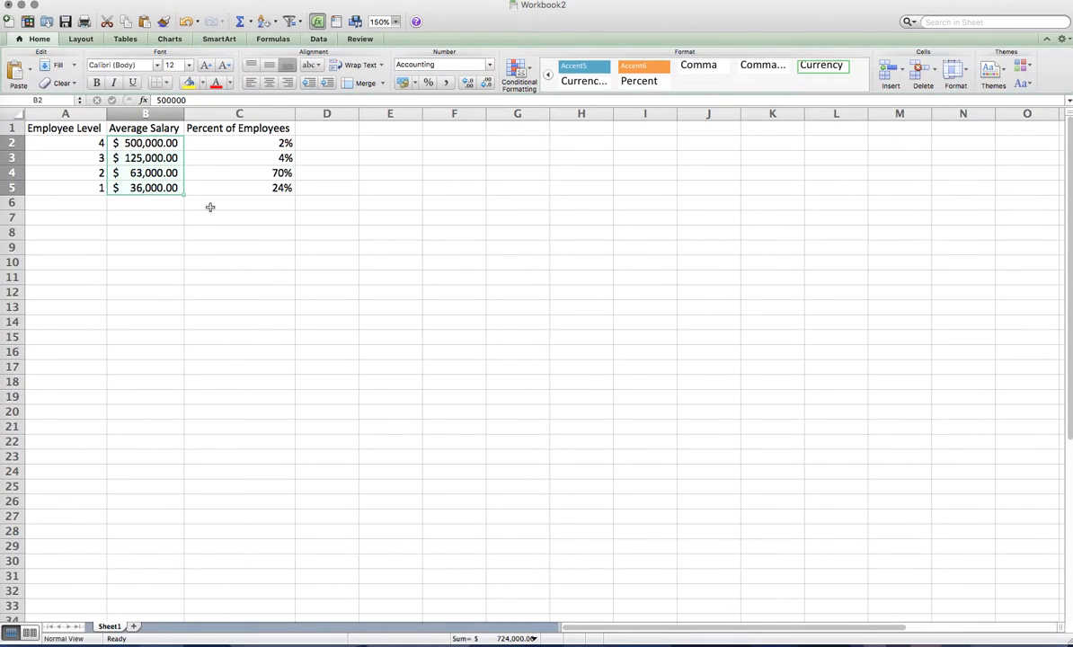
pyautogui.click(485, 83)
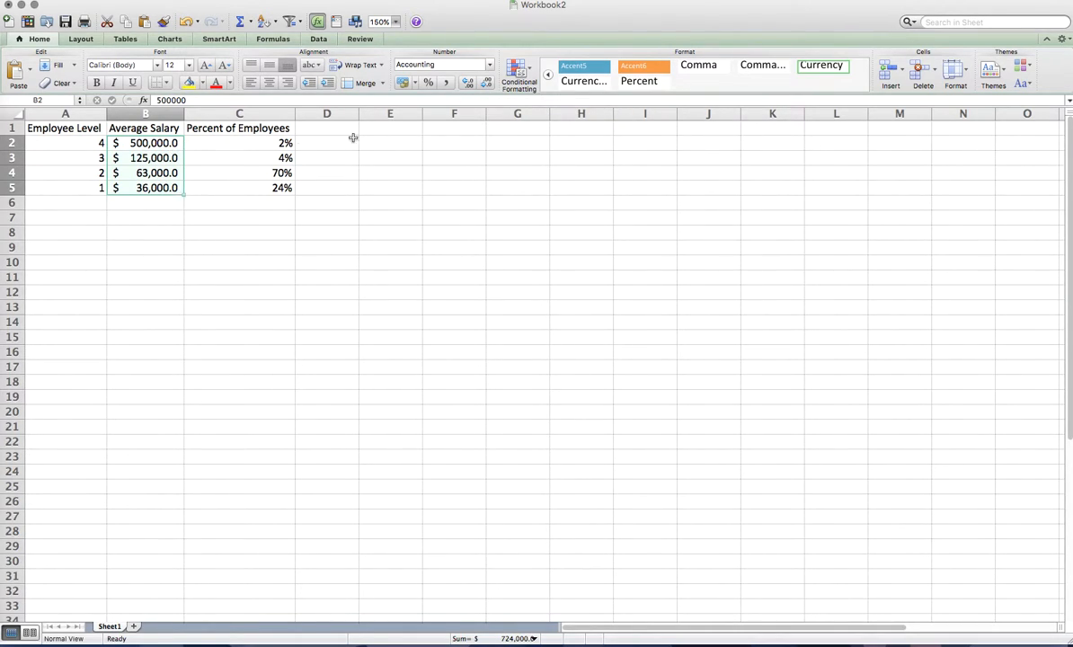
pyautogui.click(486, 83)
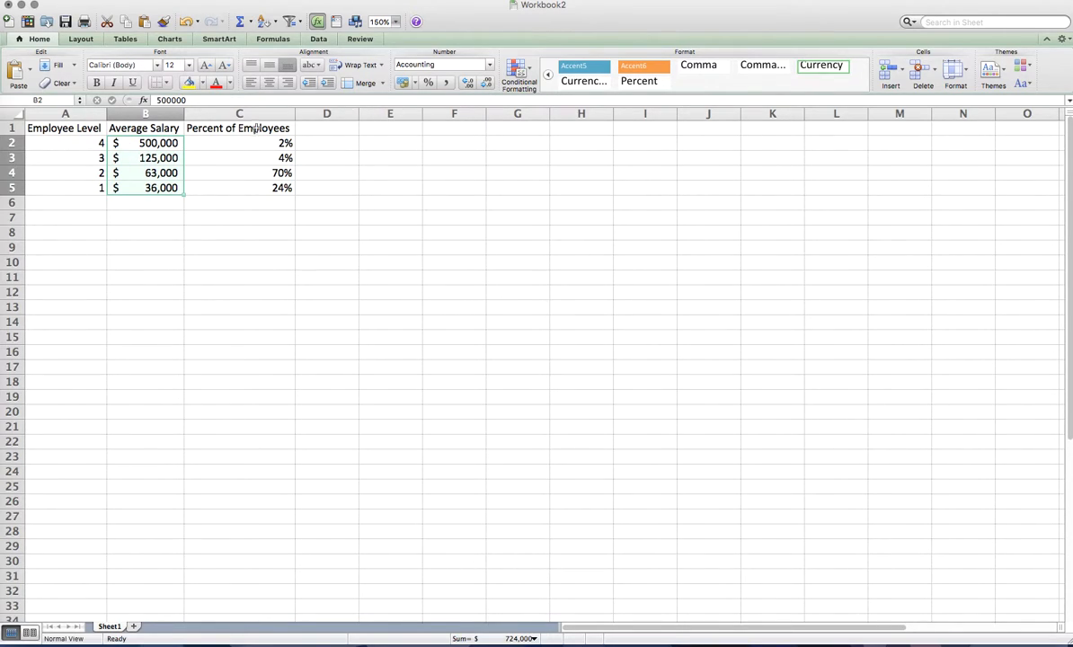
pyautogui.click(85, 141)
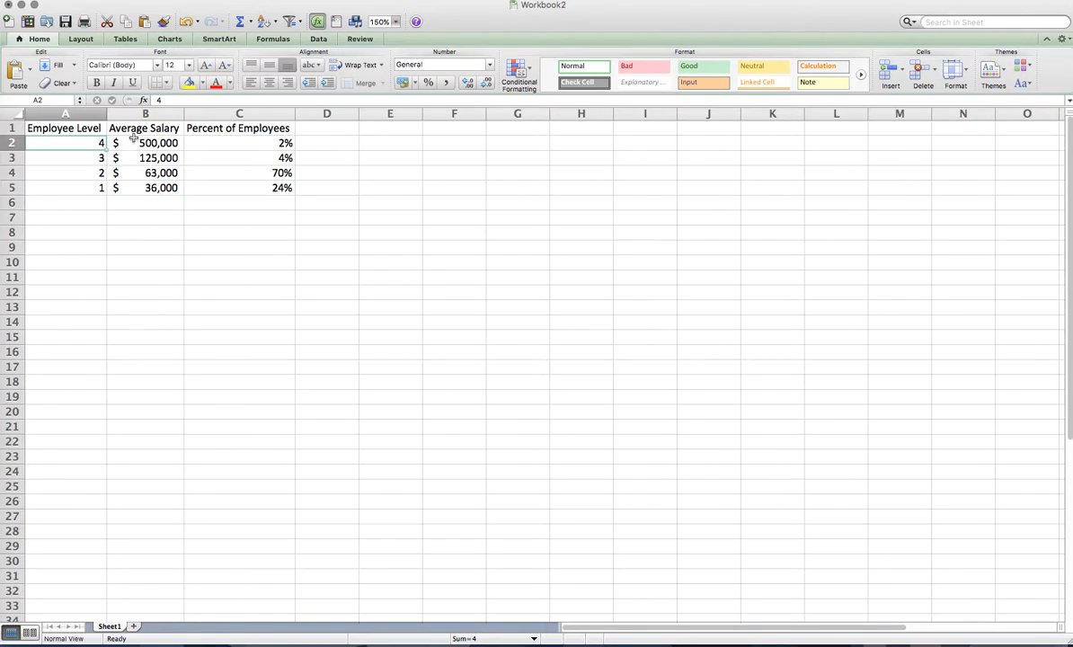
pyautogui.click(213, 136)
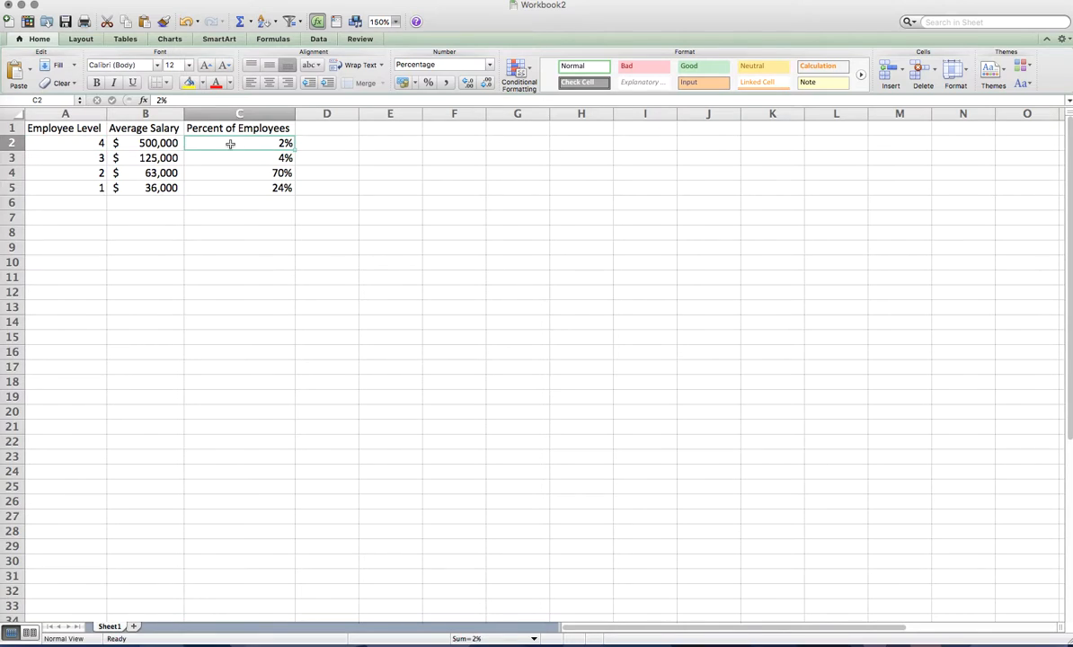
pyautogui.click(162, 144)
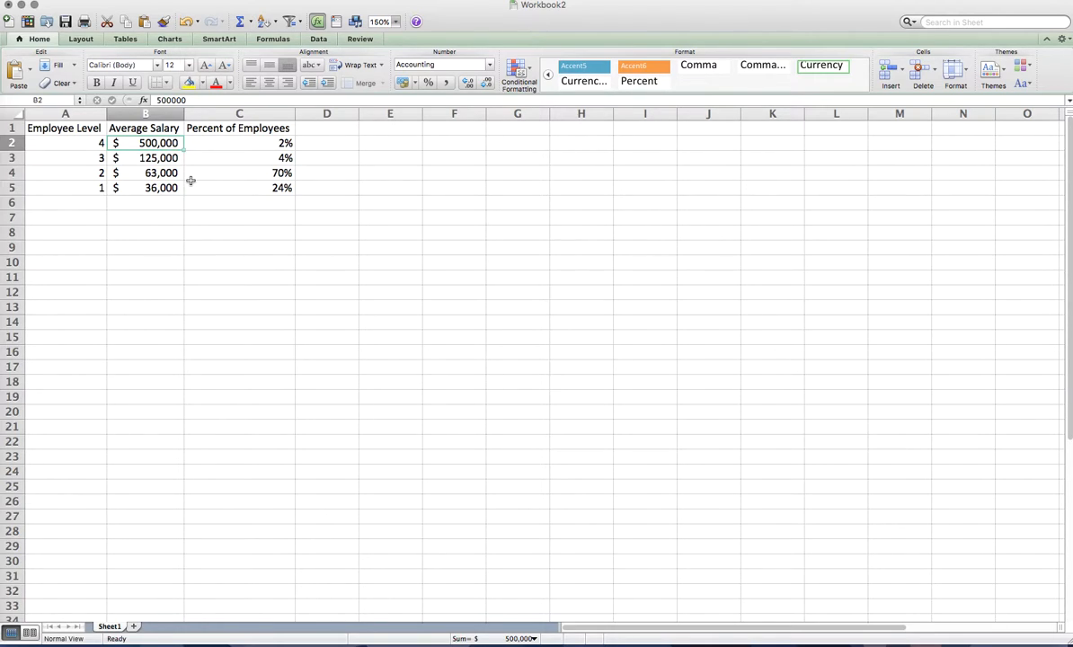
# Enter the header Multiply in cell D1
pyautogui.click(328, 129)
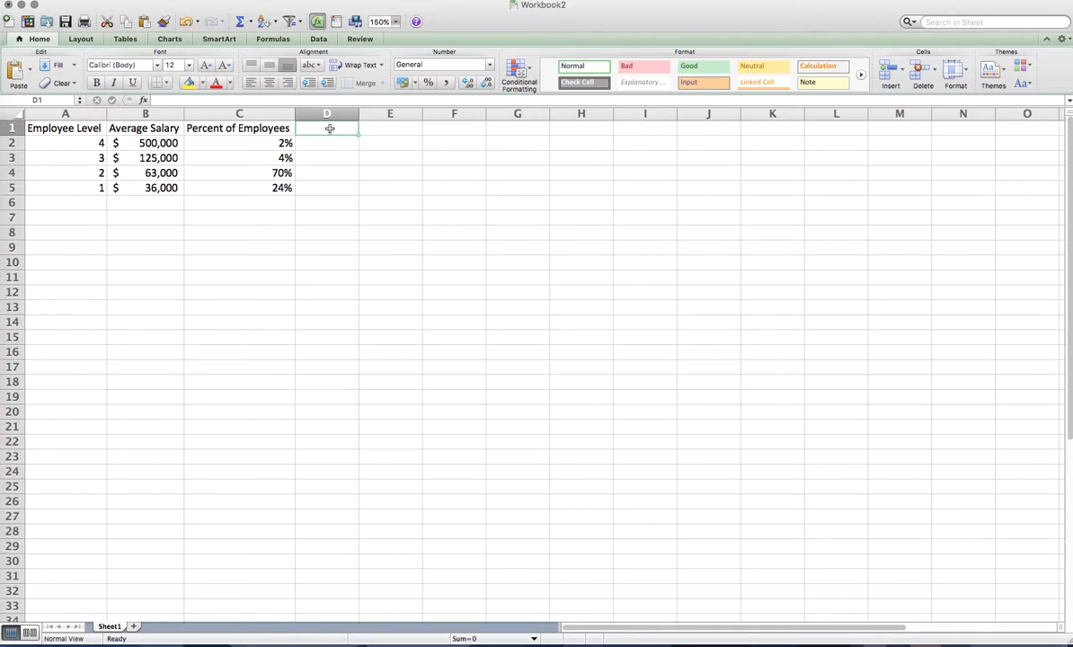
pyautogui.write('Multiply')
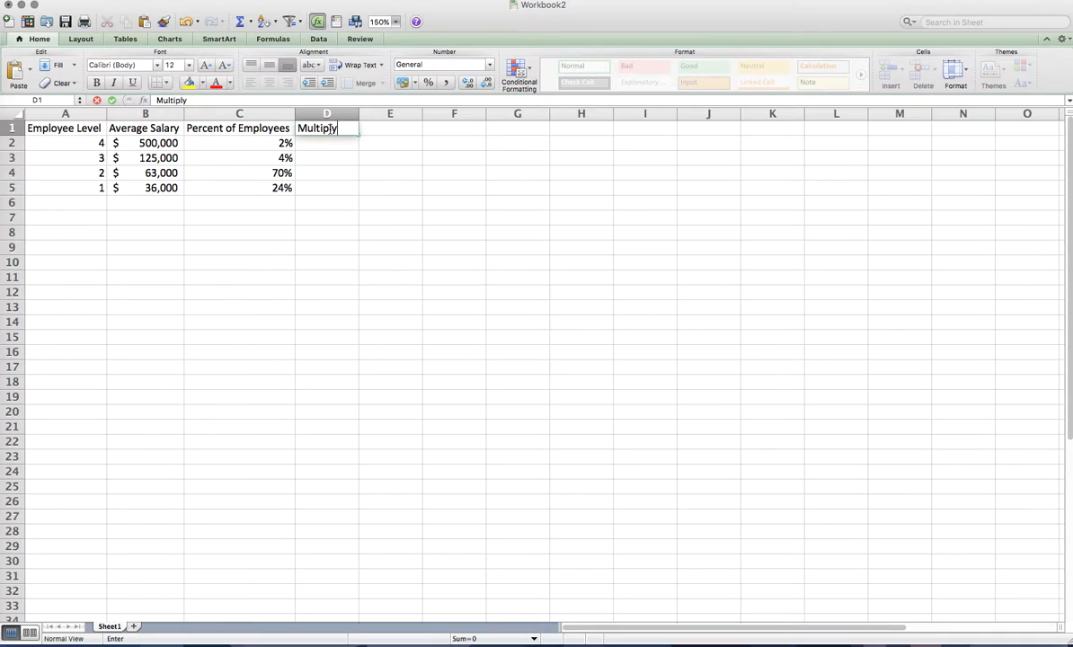
pyautogui.press('Return')
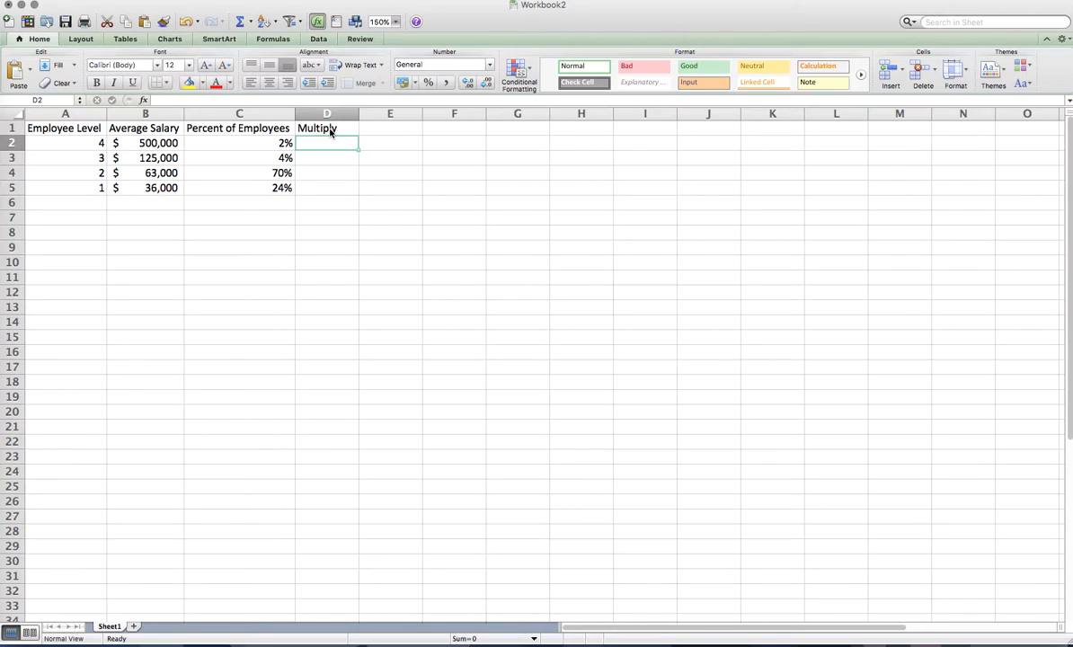
# Enter the formula =B2*C2 in cell D2 to multiply the level 4 salary by its percentage
pyautogui.write('=')
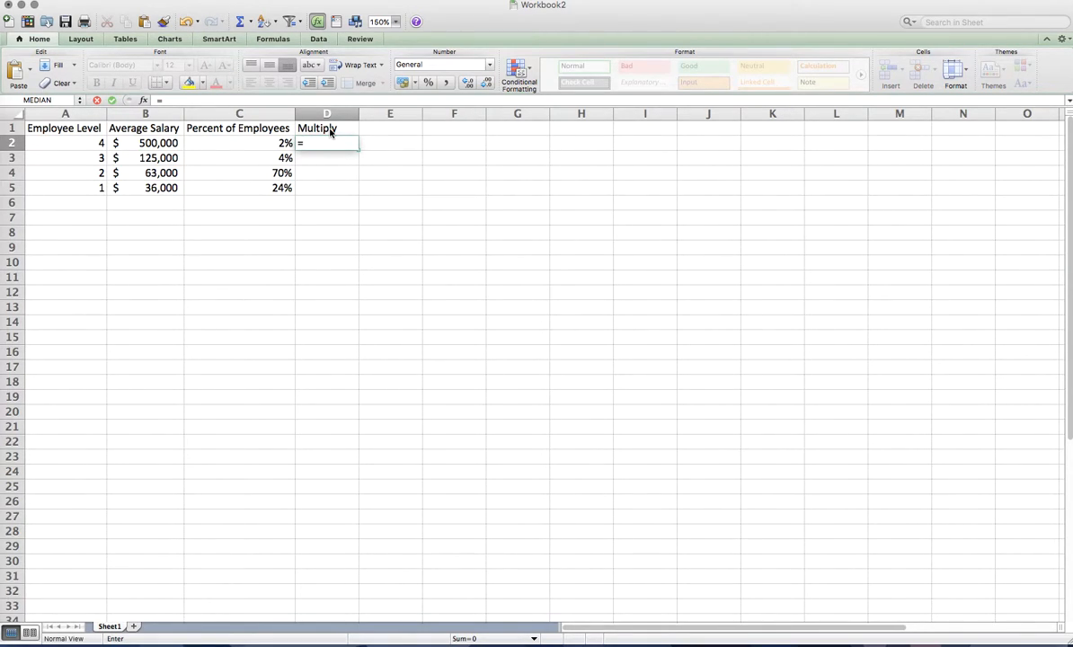
pyautogui.click(169, 141)
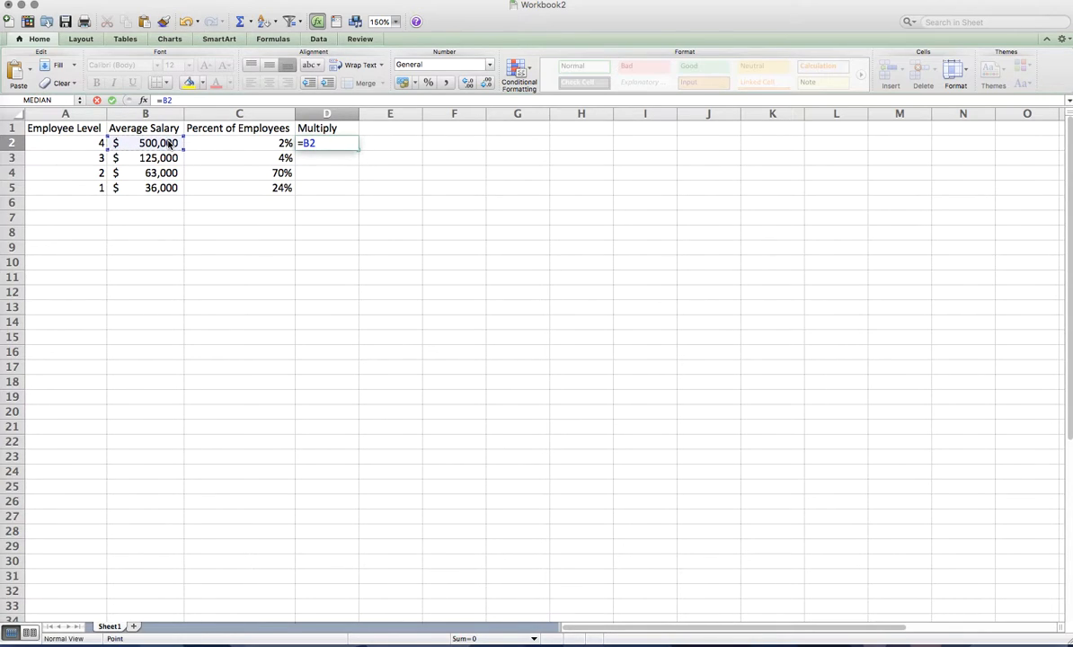
pyautogui.write('*')
pyautogui.click(220, 147)
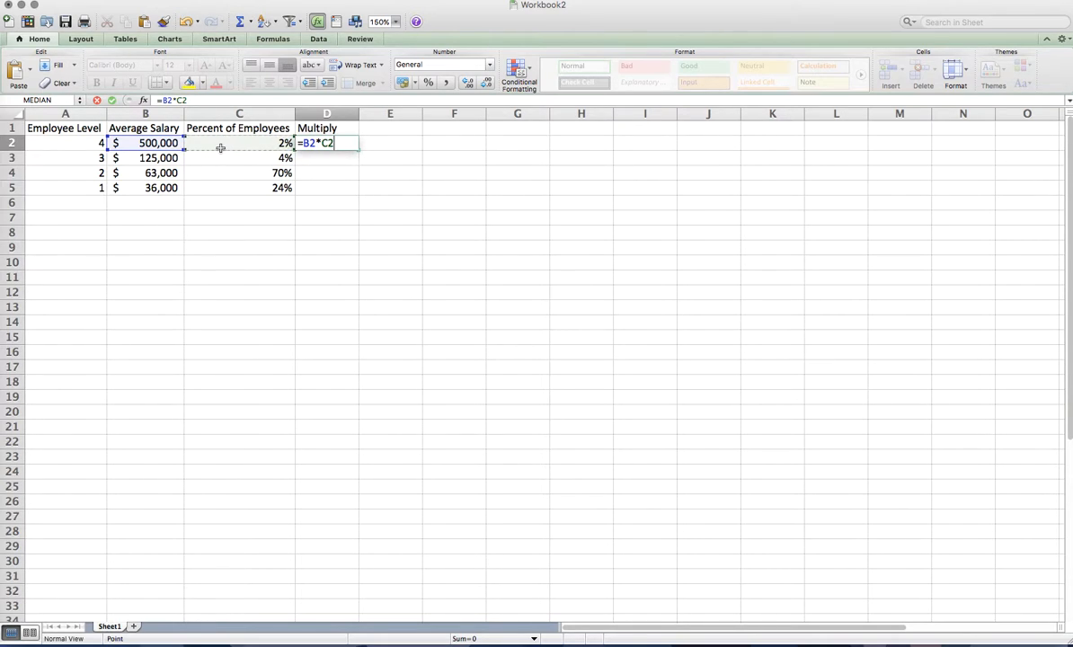
pyautogui.press('Return')
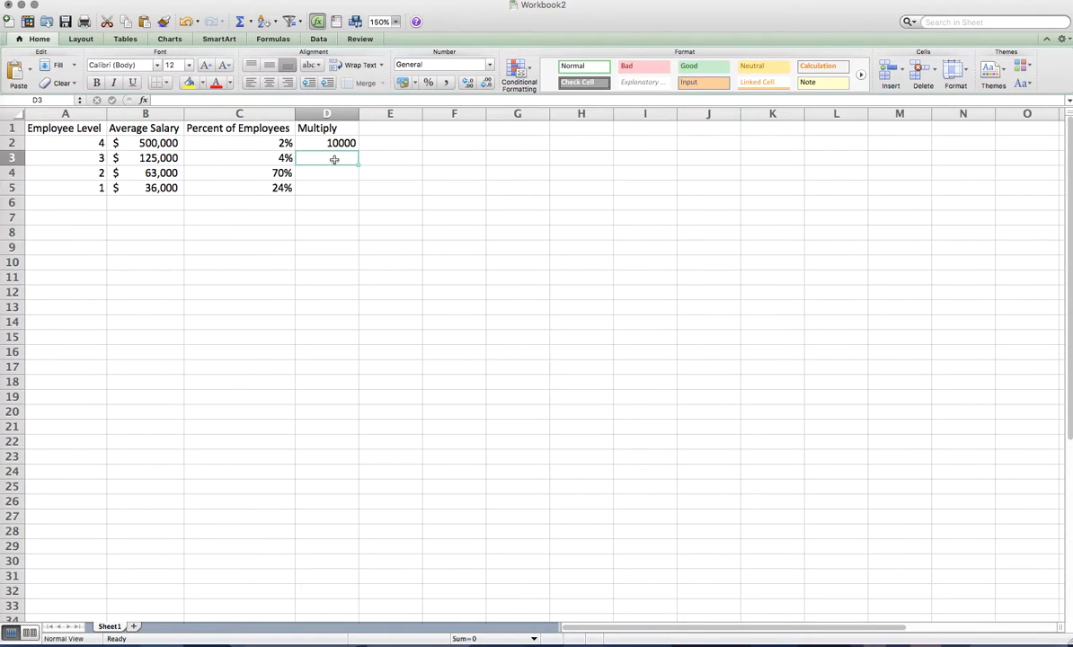
# Enter the formula =B3*C3 in cell D3
pyautogui.write('=')
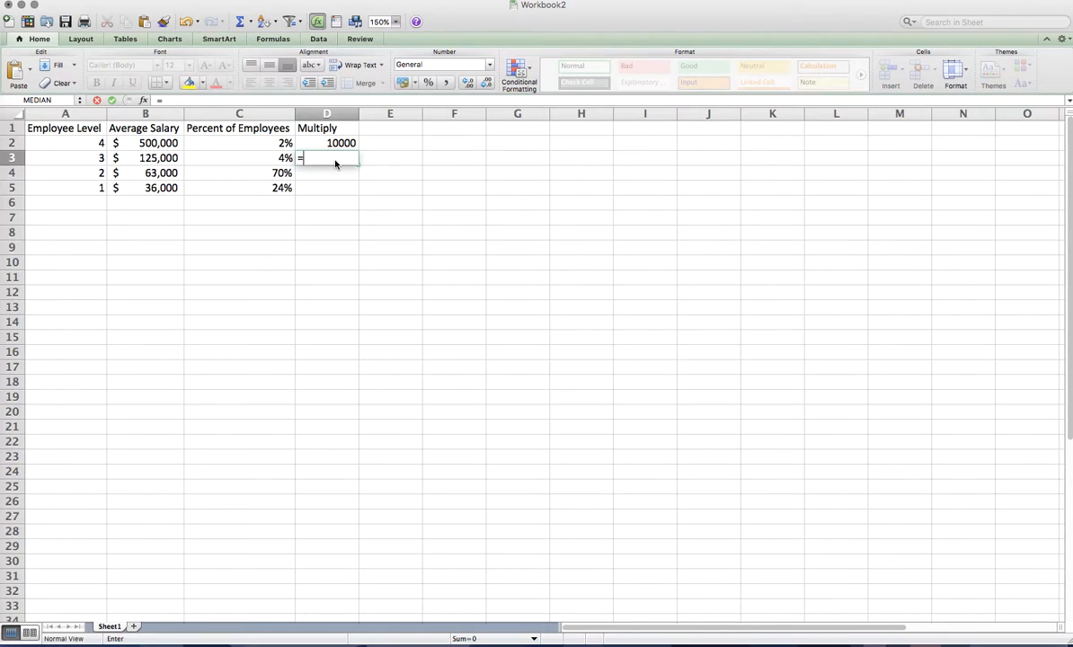
pyautogui.click(160, 161)
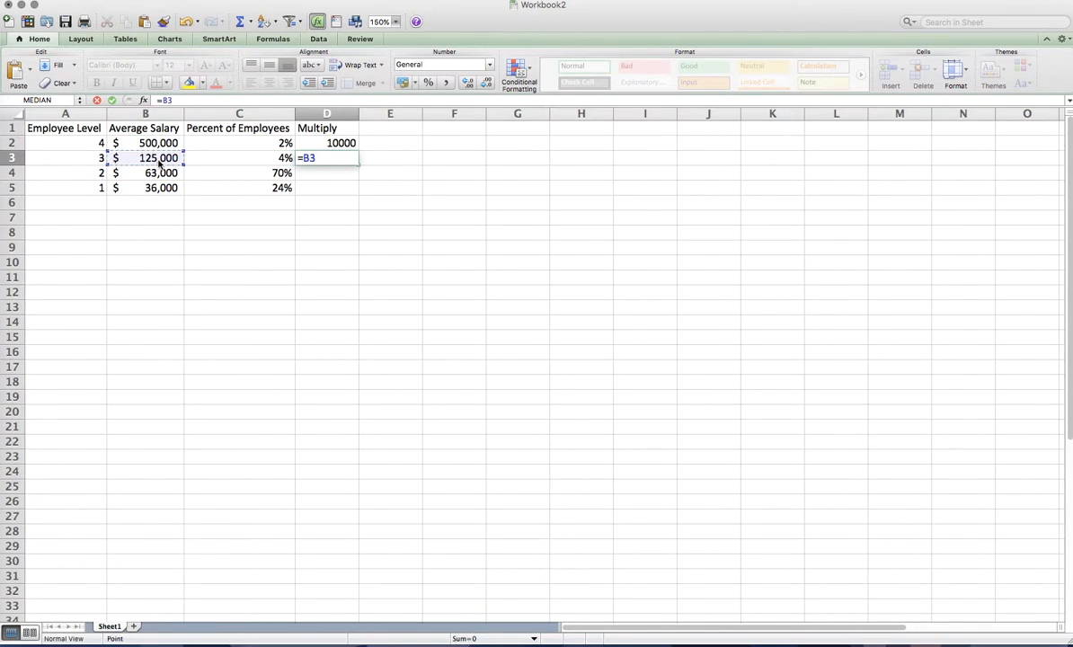
pyautogui.write('*')
pyautogui.click(237, 158)
pyautogui.press('Return')
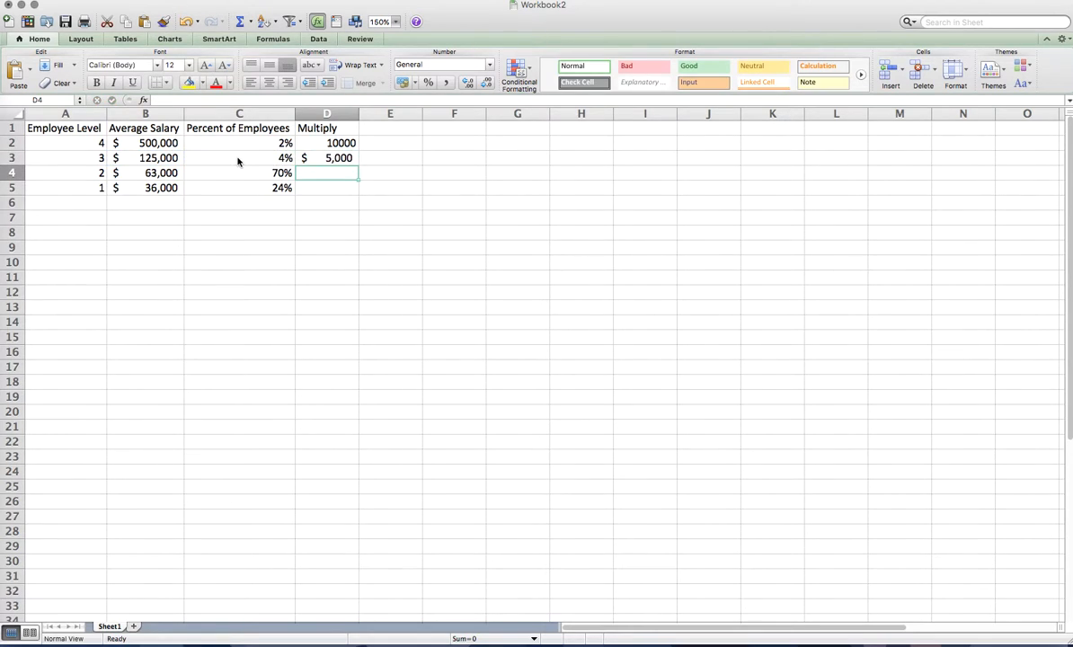
# Clear the formula from cell D3
pyautogui.click(339, 148)
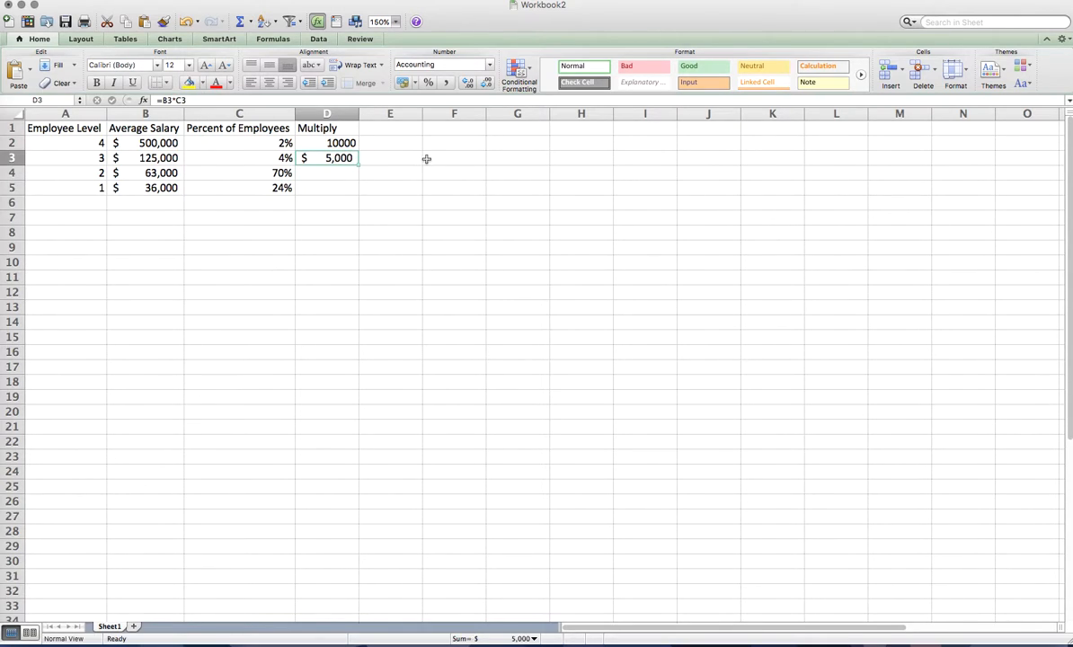
pyautogui.press('BackSpace')
pyautogui.press('Return')
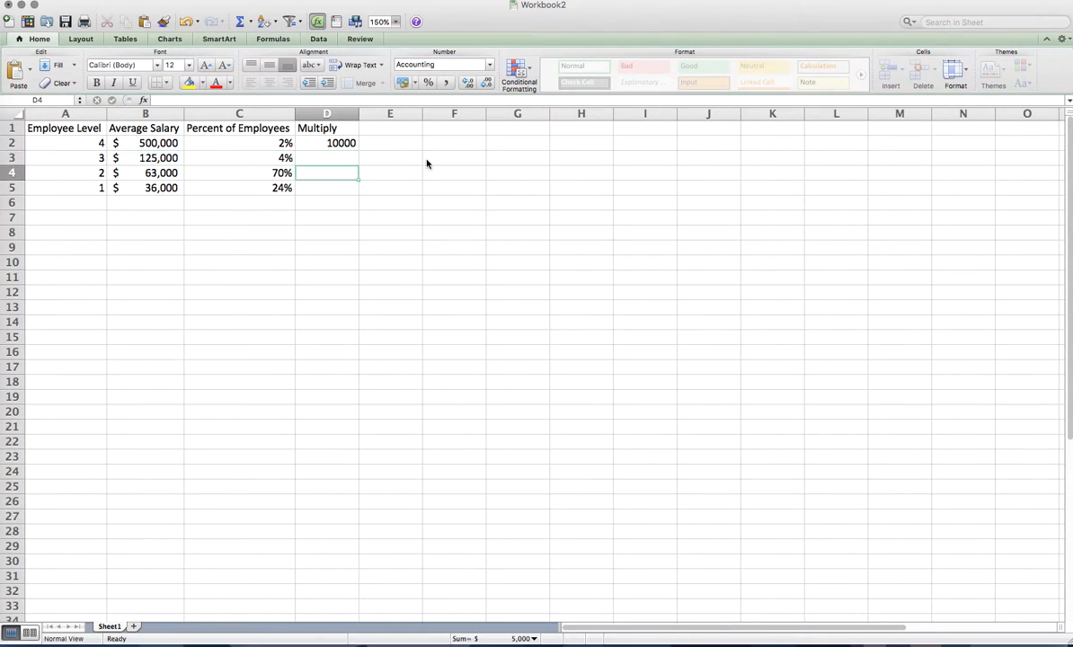
# Try auto-filling the D2 formula down through D5, and undo the fill
pyautogui.click(344, 143)
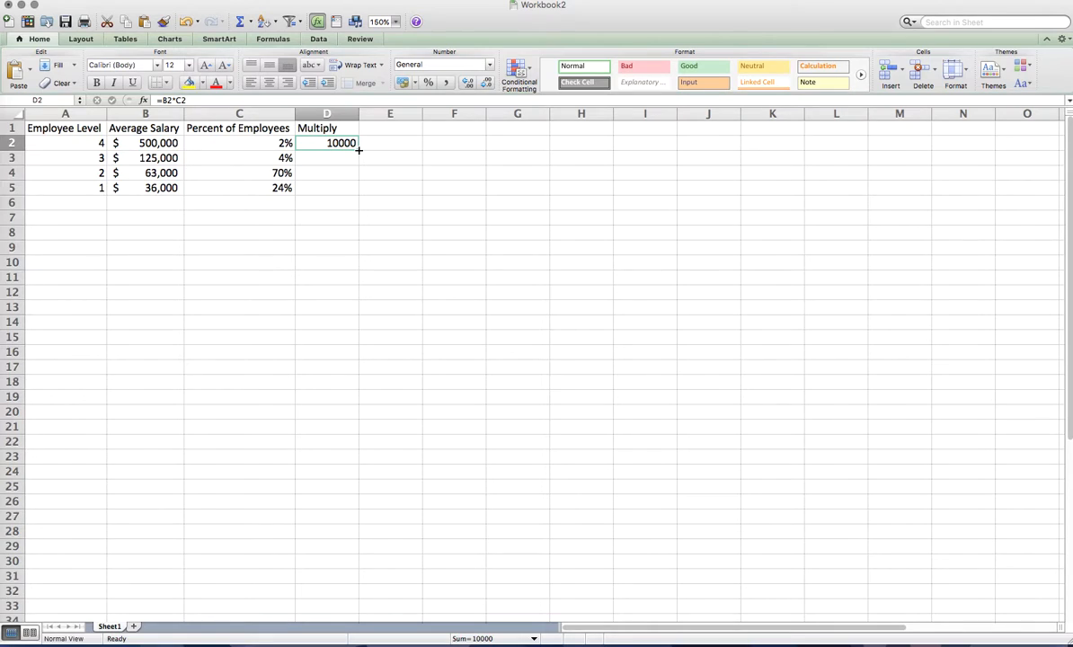
pyautogui.doubleClick(359, 150)
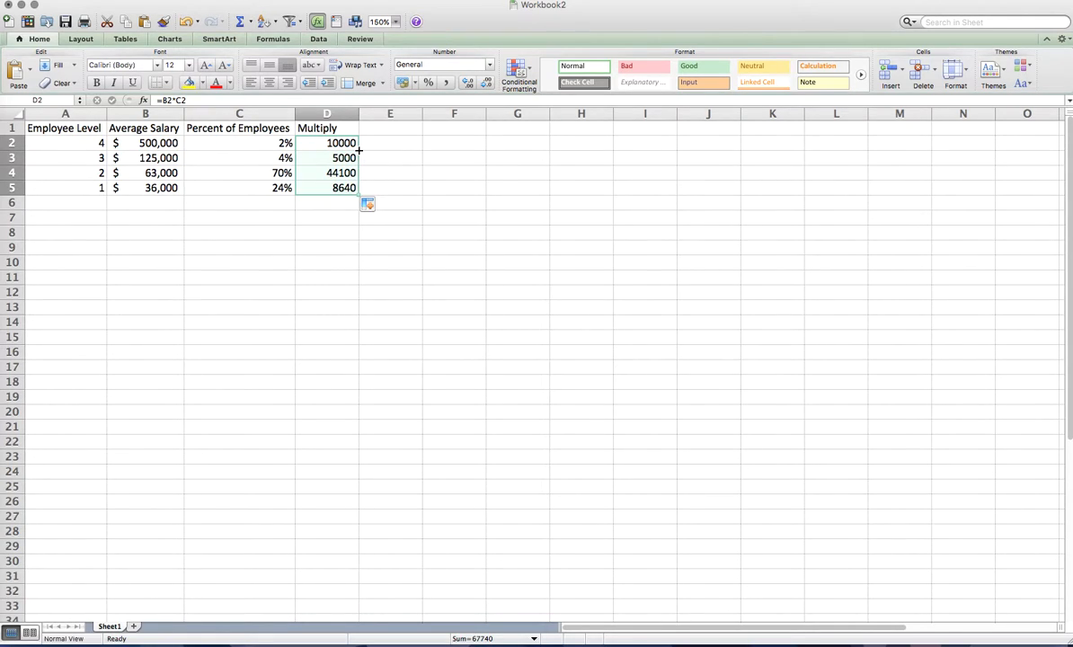
pyautogui.press('super+z')
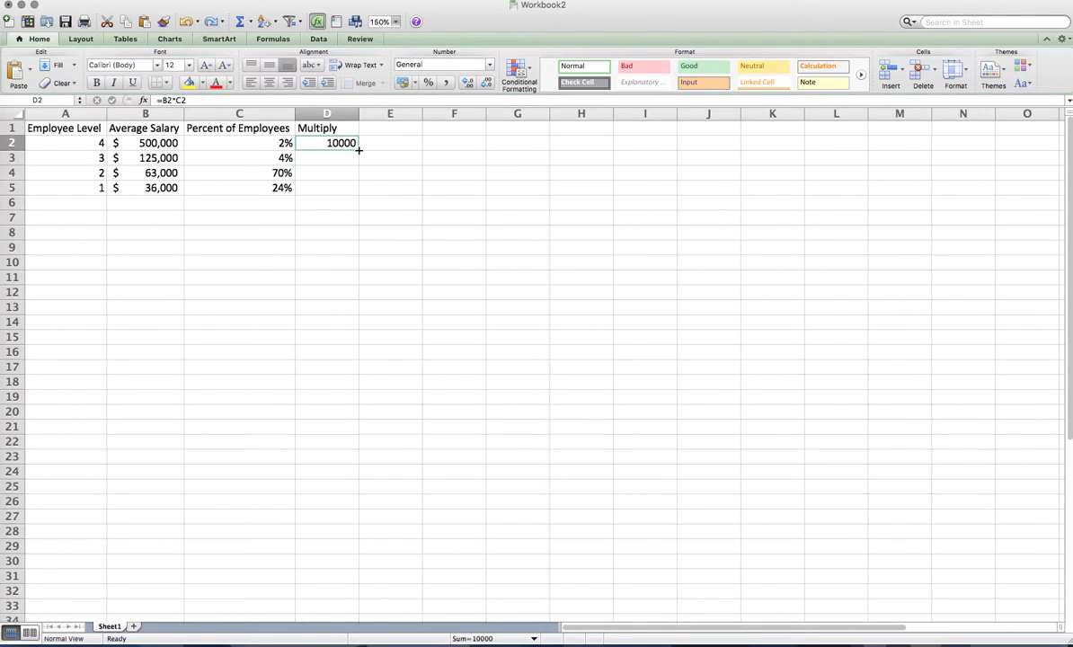
# Fill the formula from D2 down through D5 and check the cell references in D3's copied formula
pyautogui.moveTo(359, 150); pyautogui.dragTo(358, 190)
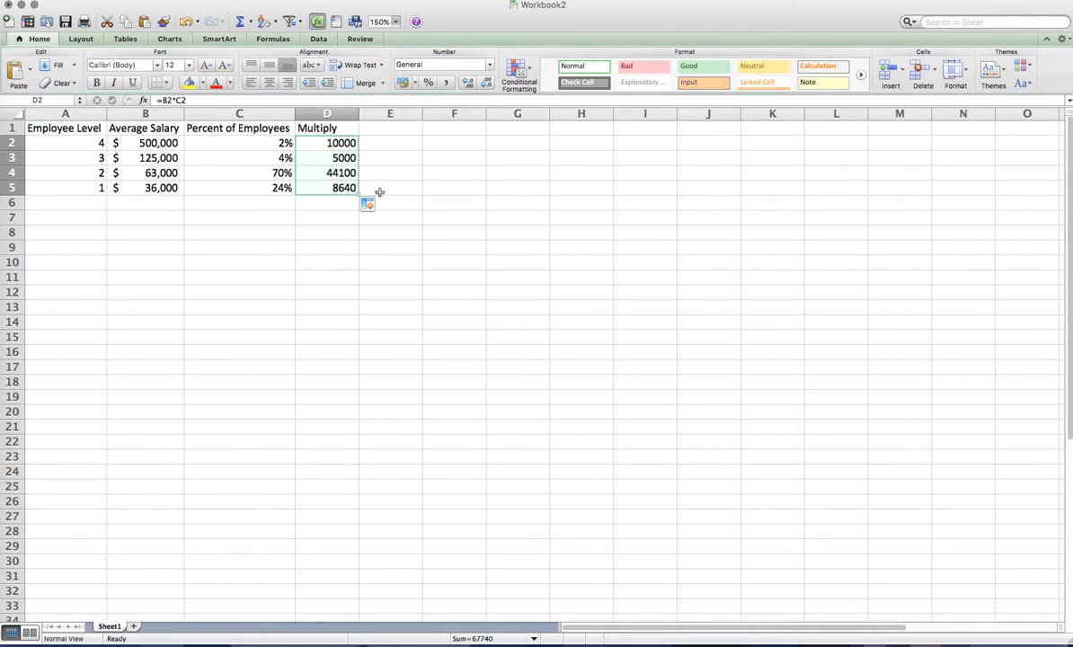
pyautogui.click(370, 157)
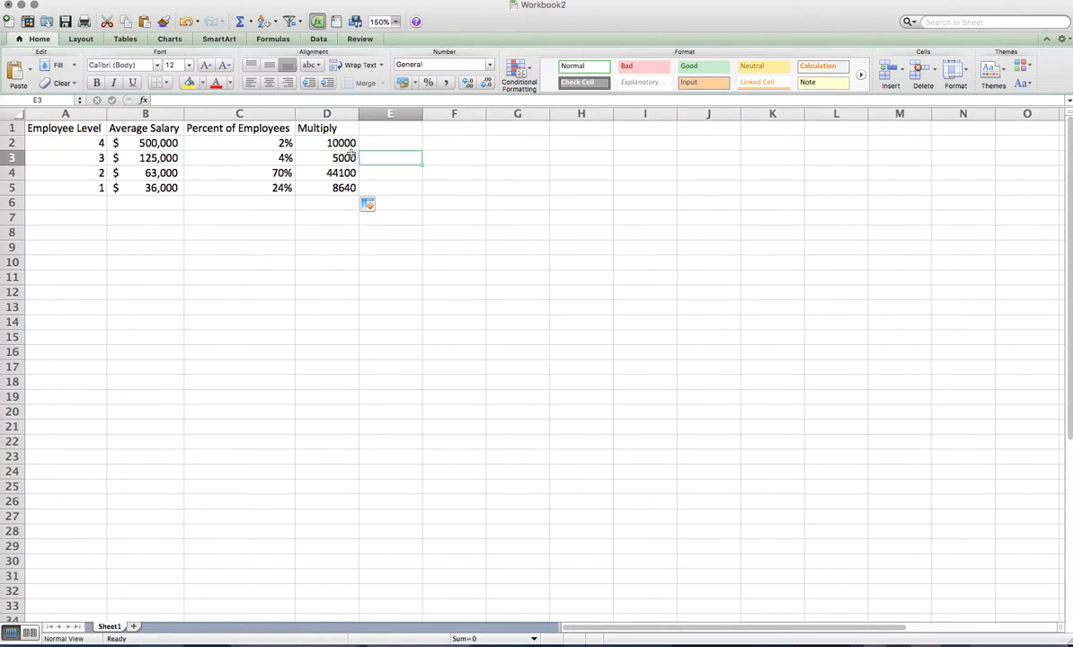
pyautogui.click(344, 158)
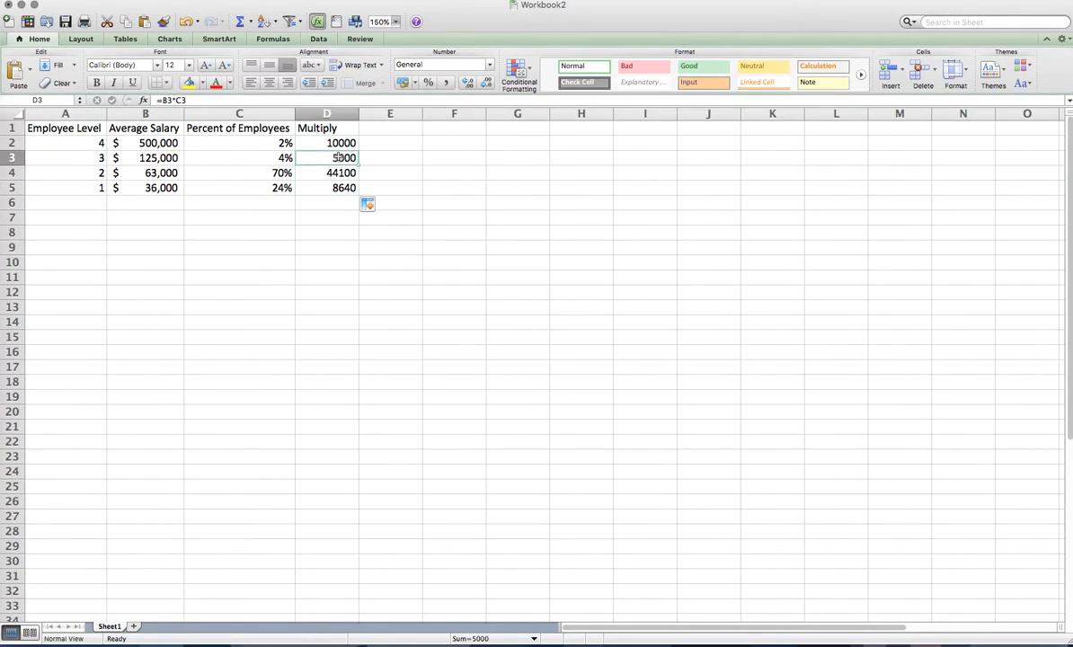
pyautogui.click(202, 100)
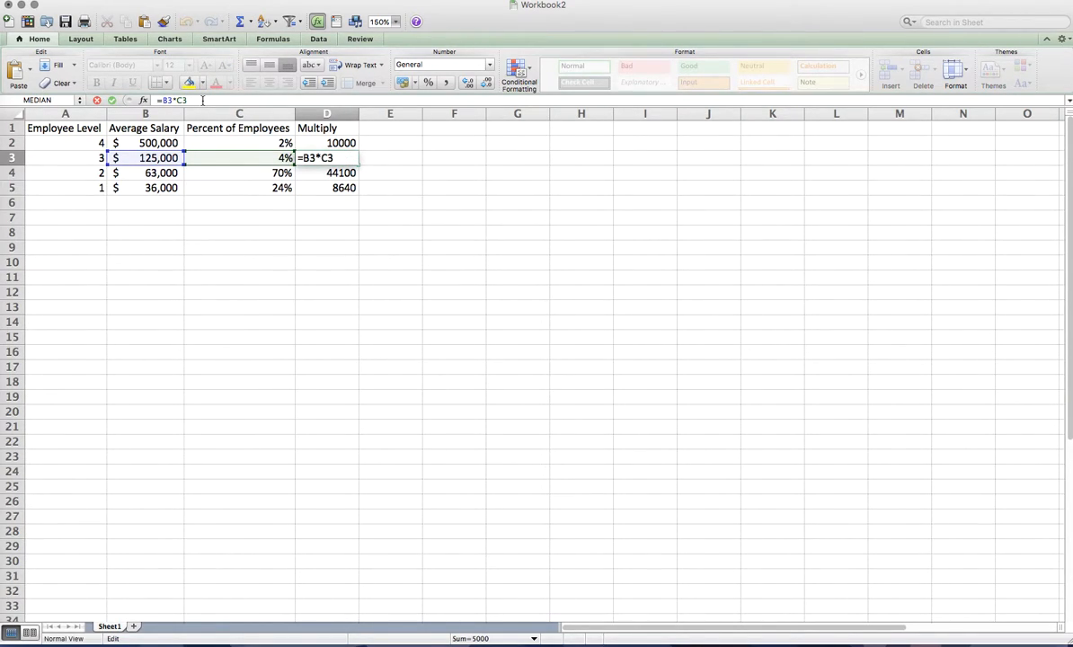
pyautogui.press('Return')
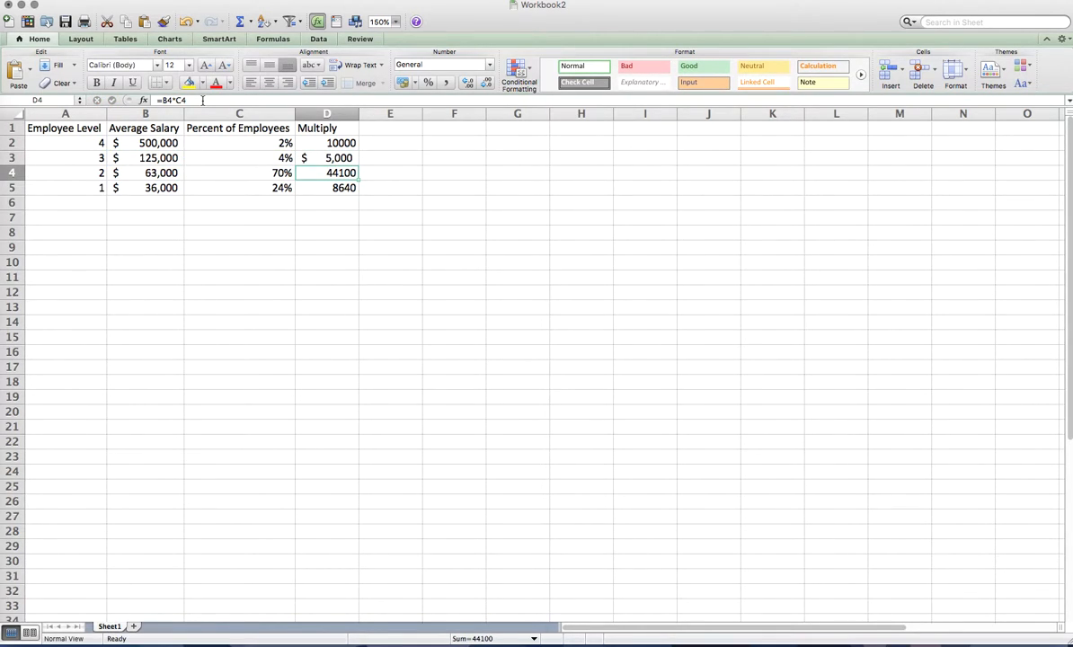
# Format the Multiply results in D2 through D5 with the dollar accounting format
pyautogui.press('Down')
pyautogui.press('Down')
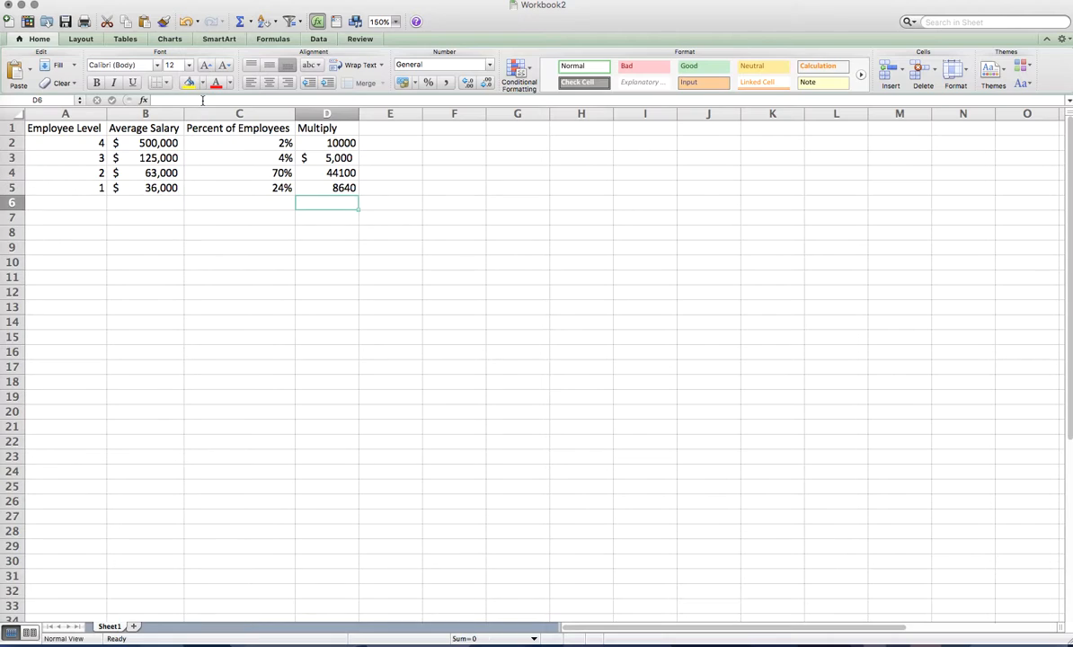
pyautogui.press('Down')
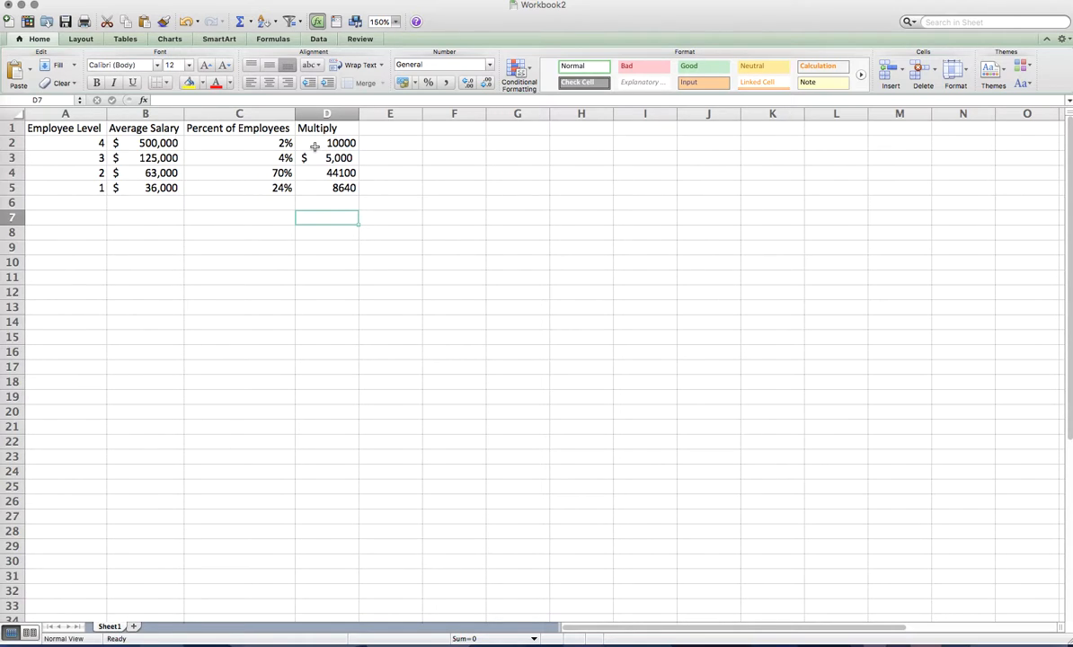
pyautogui.moveTo(314, 147); pyautogui.dragTo(327, 188)
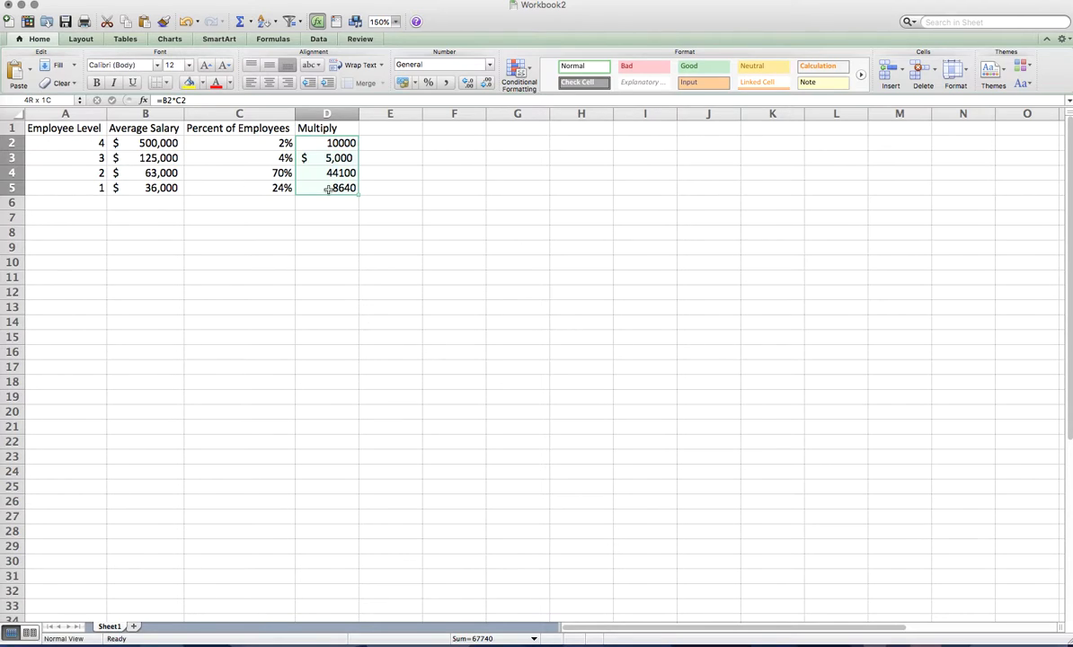
pyautogui.click(406, 83)
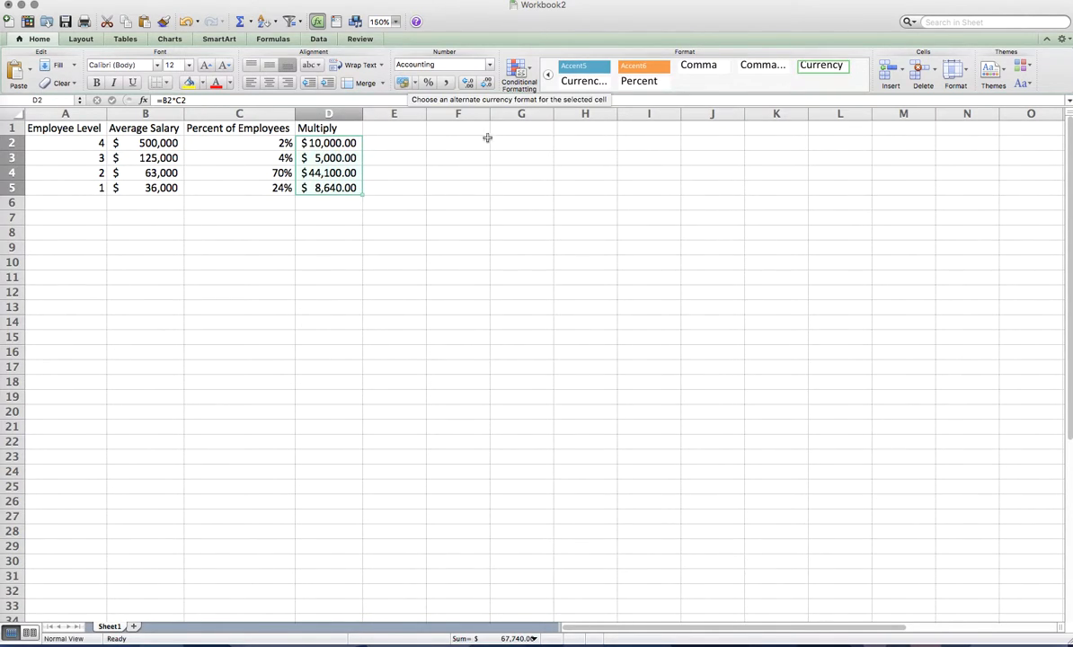
# Reduce the Multiply results in D2 through D5 to whole dollars with no decimal places
pyautogui.click(487, 83)
pyautogui.click(487, 84)
pyautogui.click(324, 220)
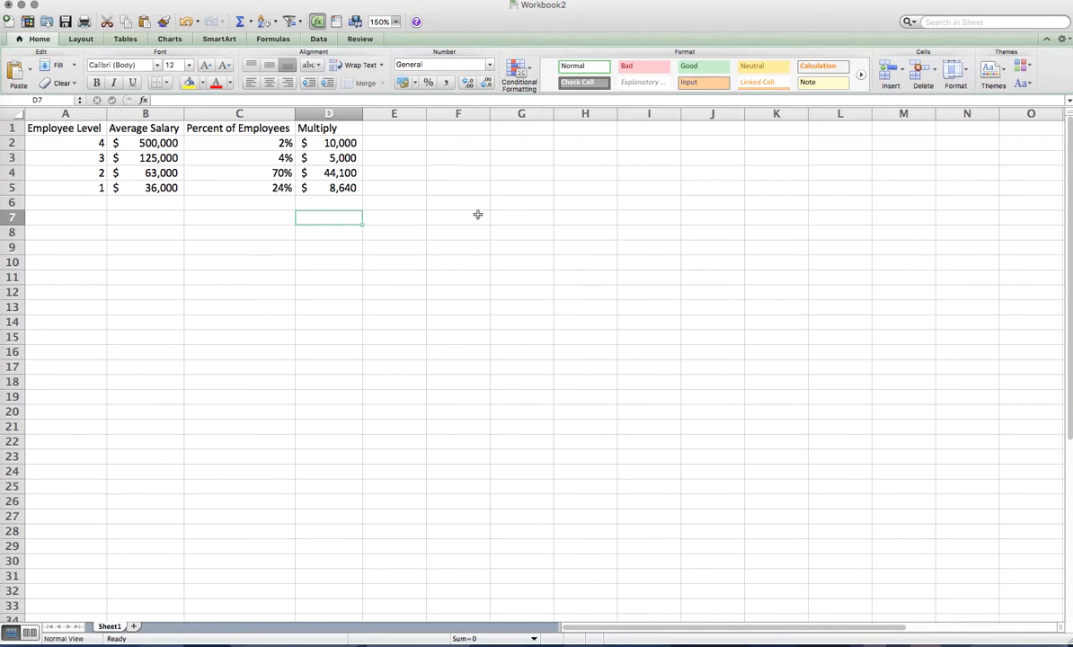
# Enter the label "Weighted Average" in cell C7
pyautogui.press('Left')
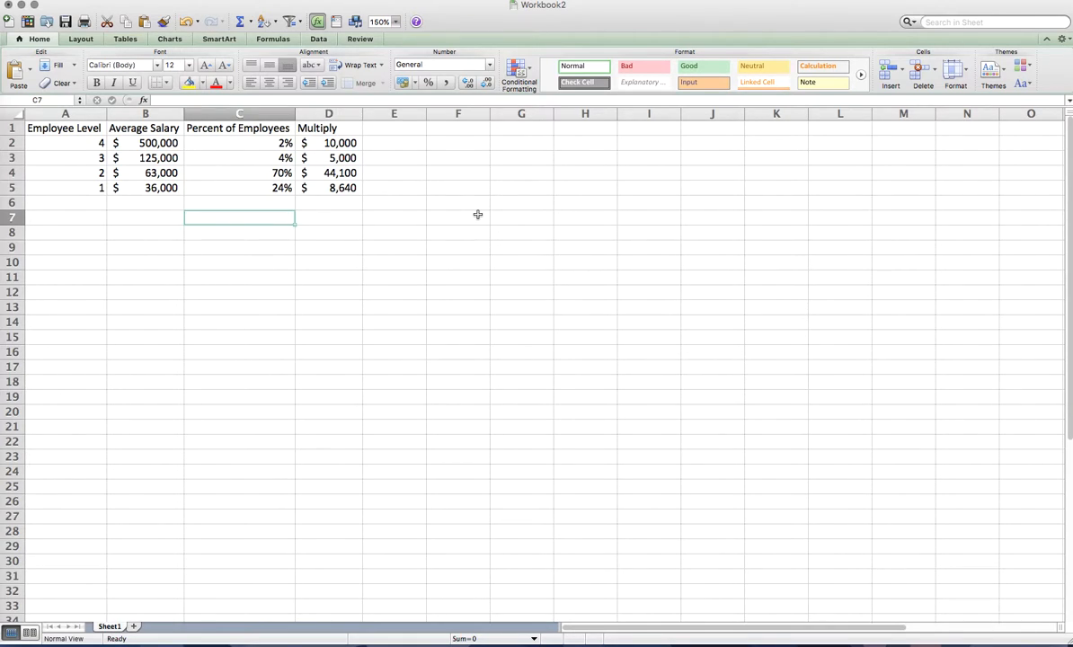
pyautogui.write('Weighted')
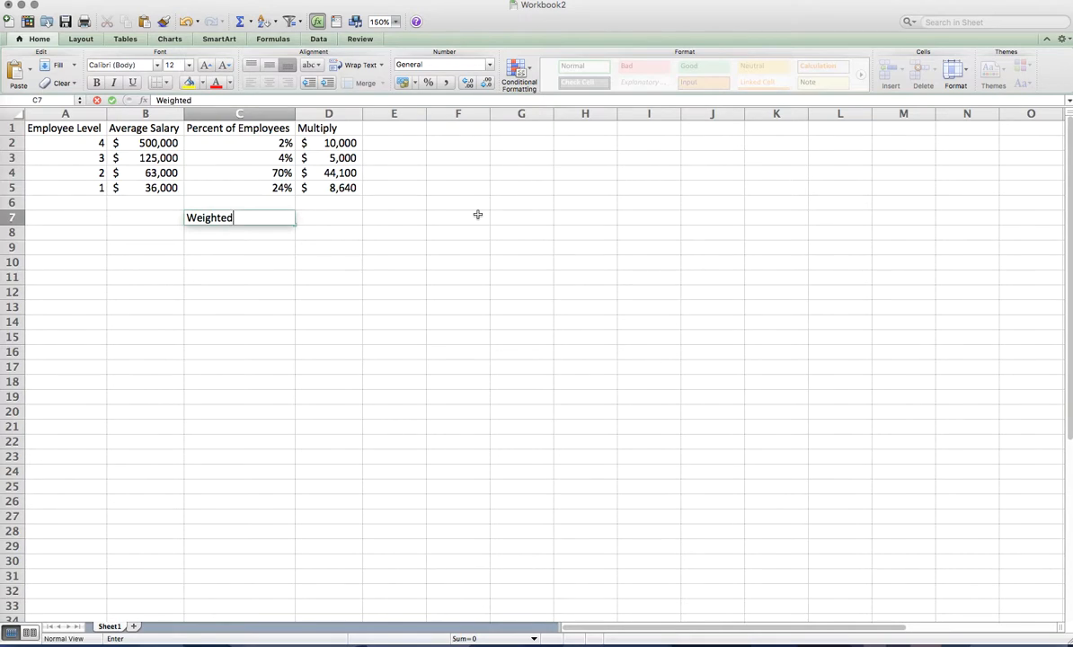
pyautogui.write(' Average')
pyautogui.press('Tab')
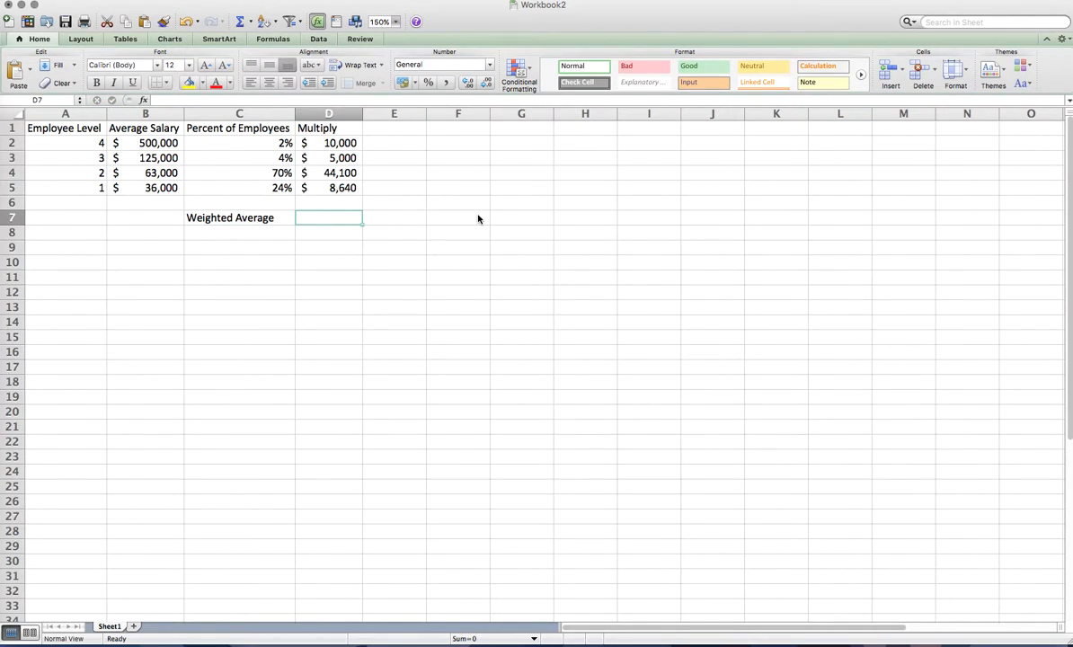
# Total the Multiply column in cell D7 with =SUM(D2:D5) and check the entered formula
pyautogui.write('=')
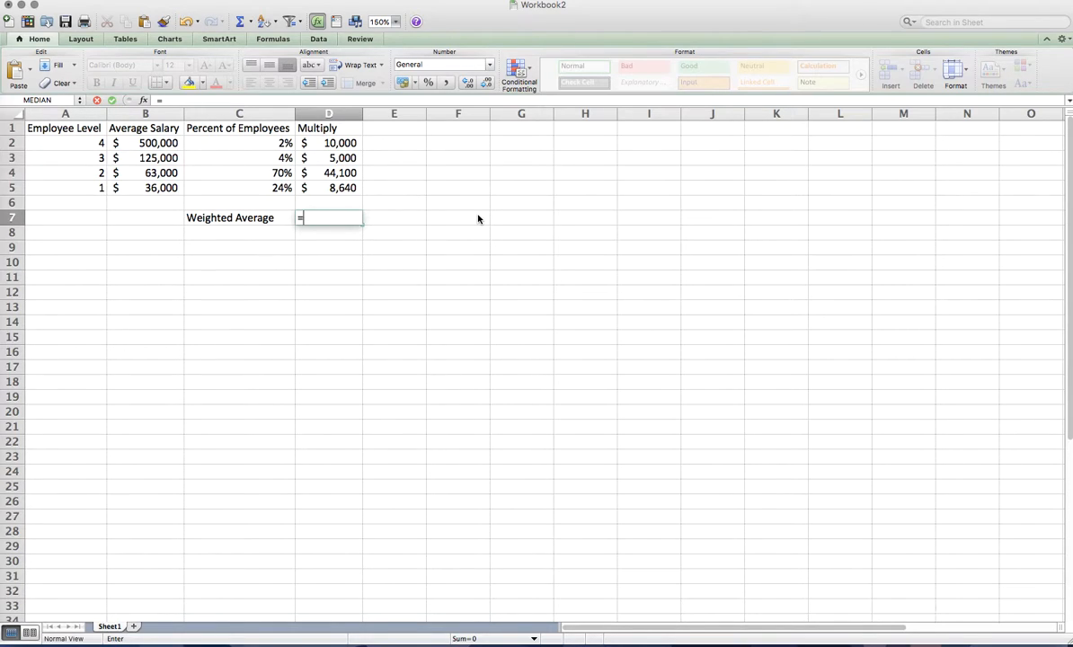
pyautogui.write('su')
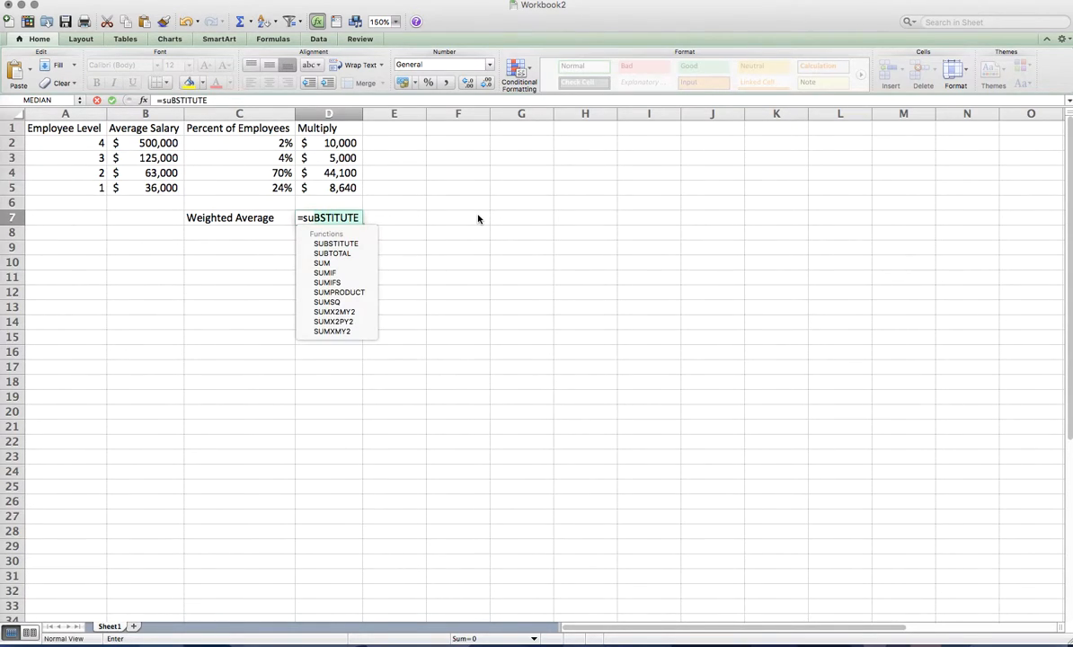
pyautogui.doubleClick(350, 263)
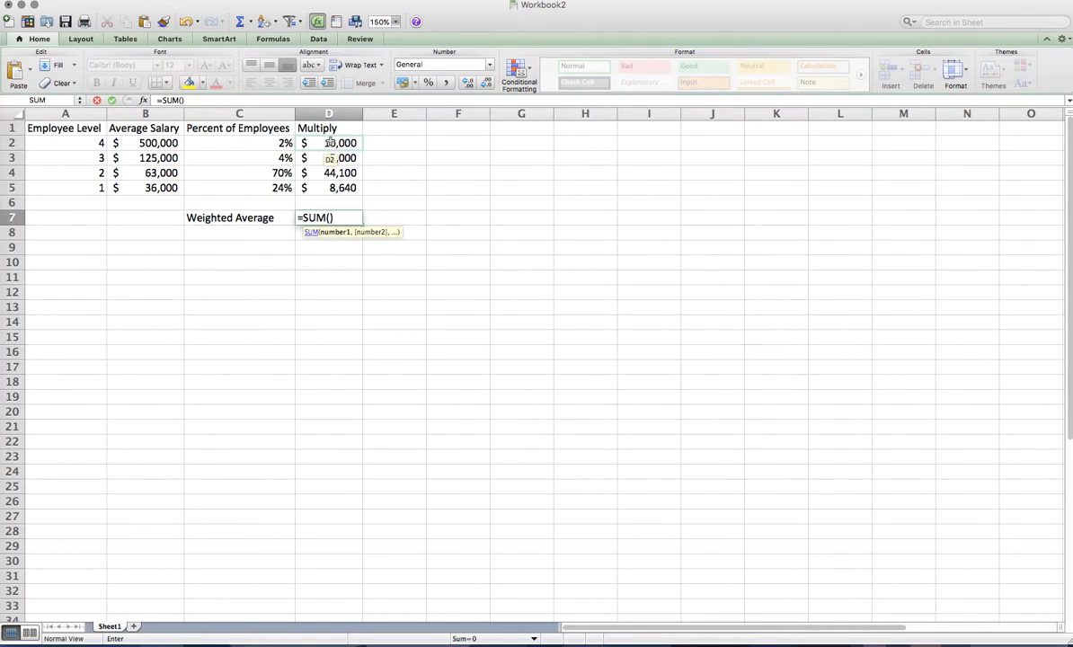
pyautogui.moveTo(329, 144); pyautogui.dragTo(340, 189)
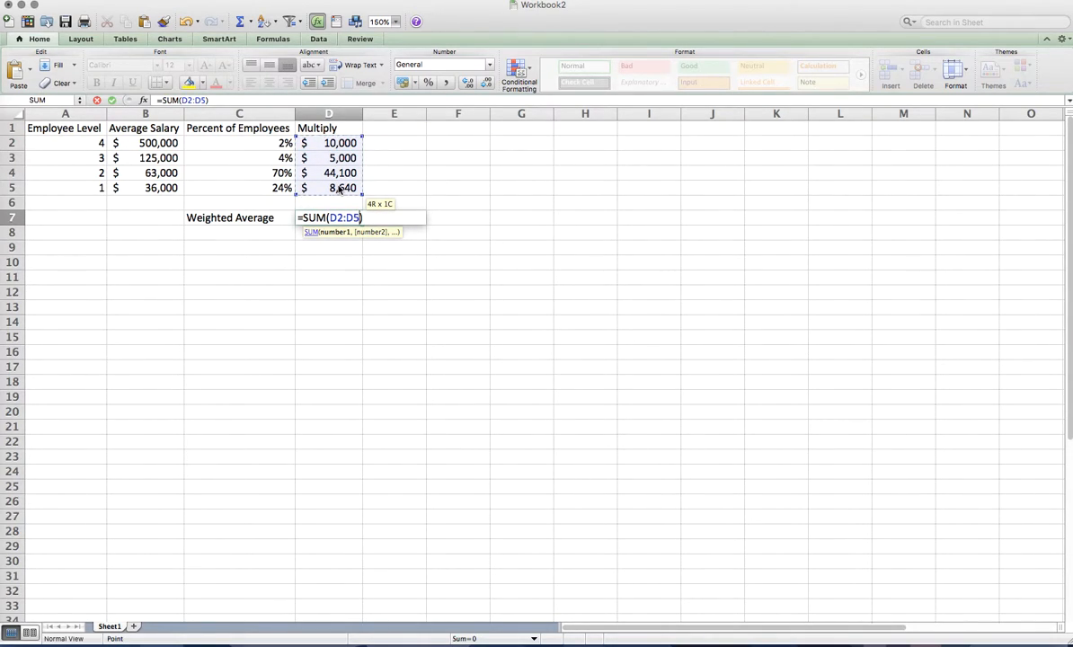
pyautogui.press('Return')
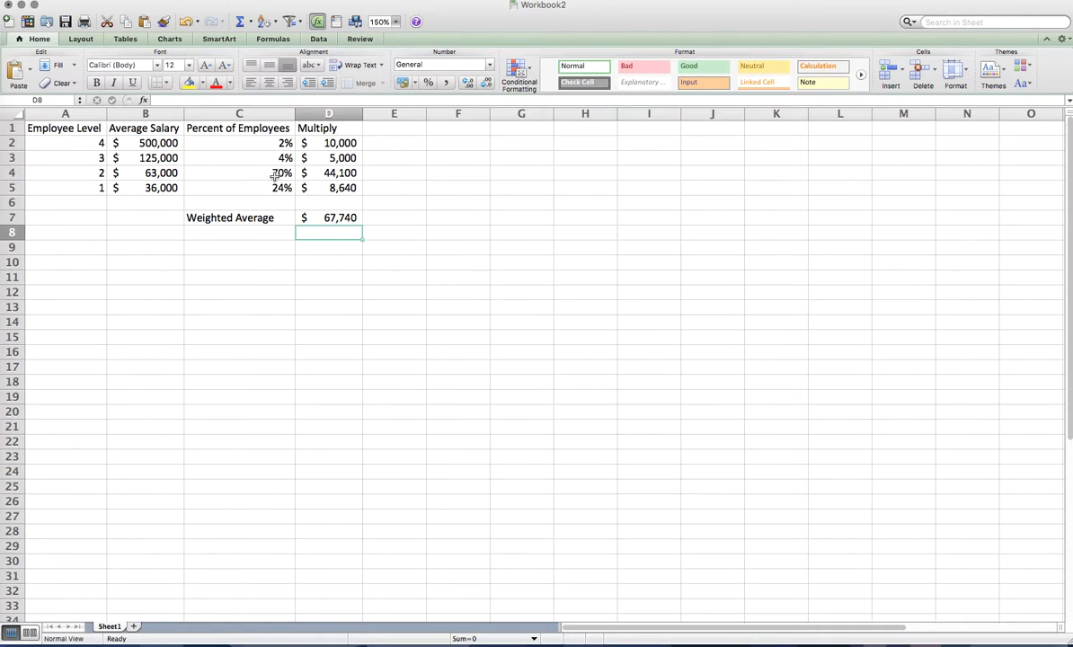
pyautogui.click(352, 218)
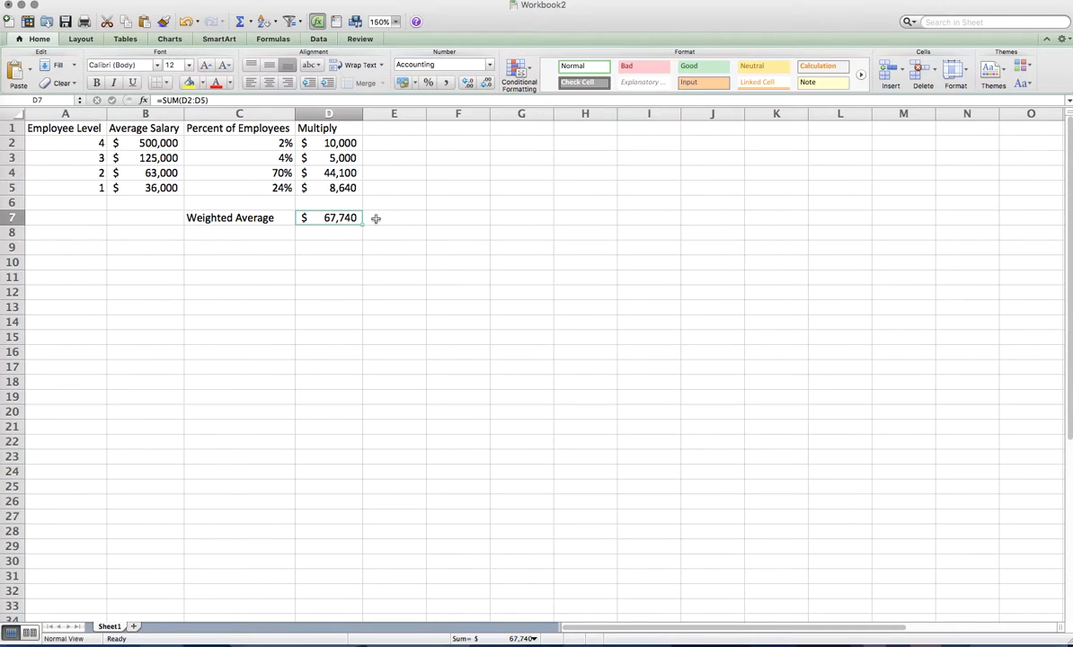
# Delete the entire Multiply column D, including the total in row 7
pyautogui.click(335, 113)
pyautogui.rightClick(336, 113)
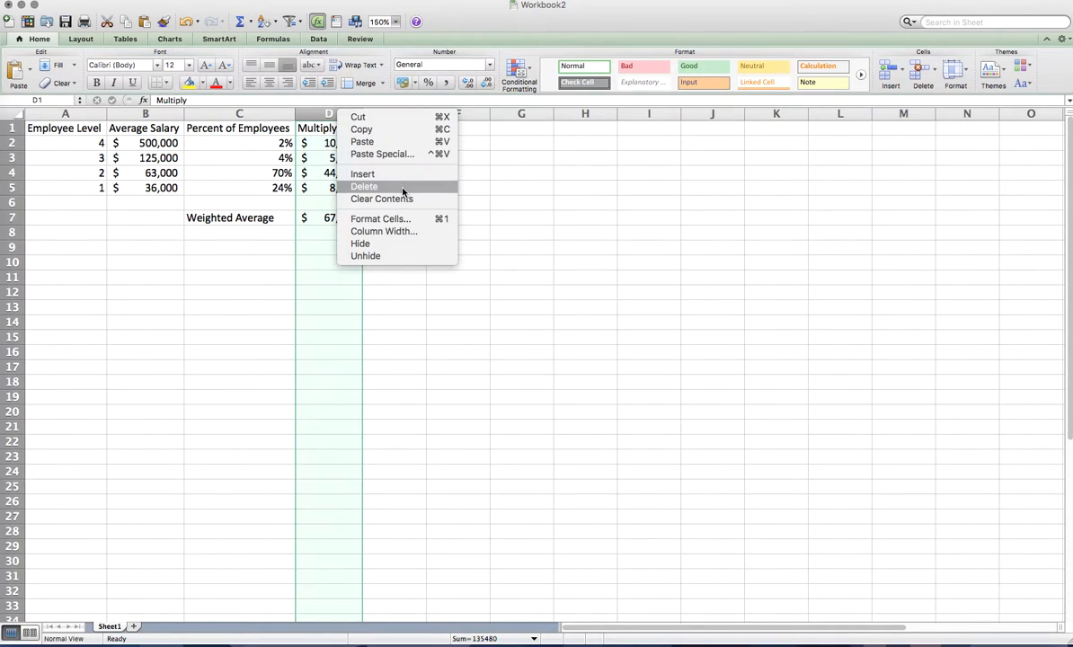
pyautogui.press('Escape')
pyautogui.press('Delete')
pyautogui.click(403, 206)
# Start a weighted average formula in D7 that adds the first two salary-percentage products, =B2*C2+B3*C3
pyautogui.click(319, 219)
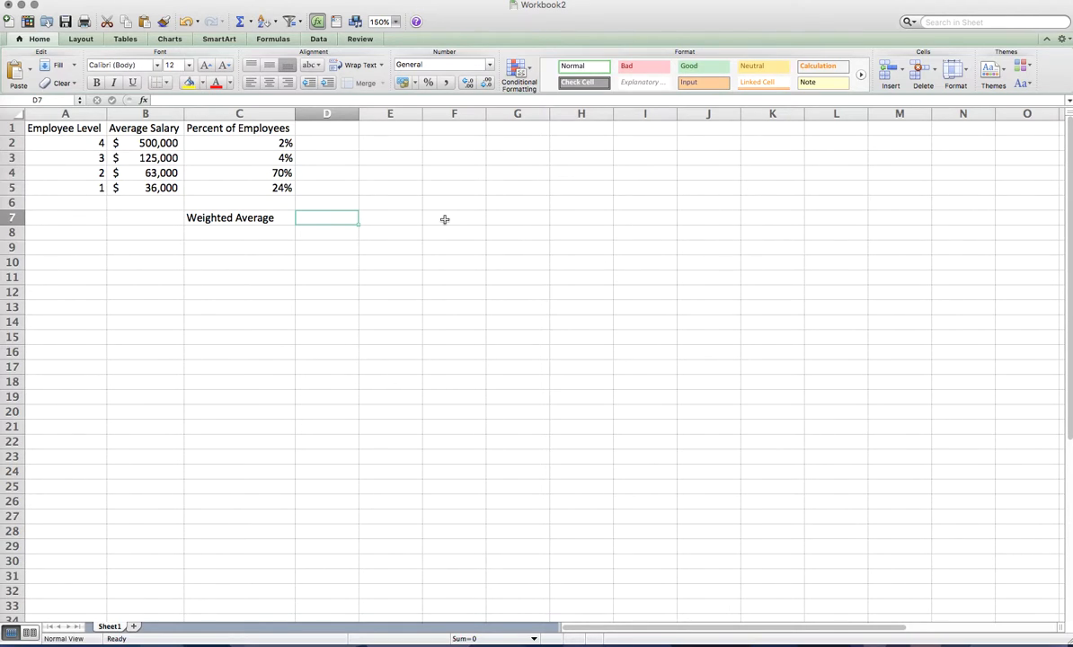
pyautogui.write('=')
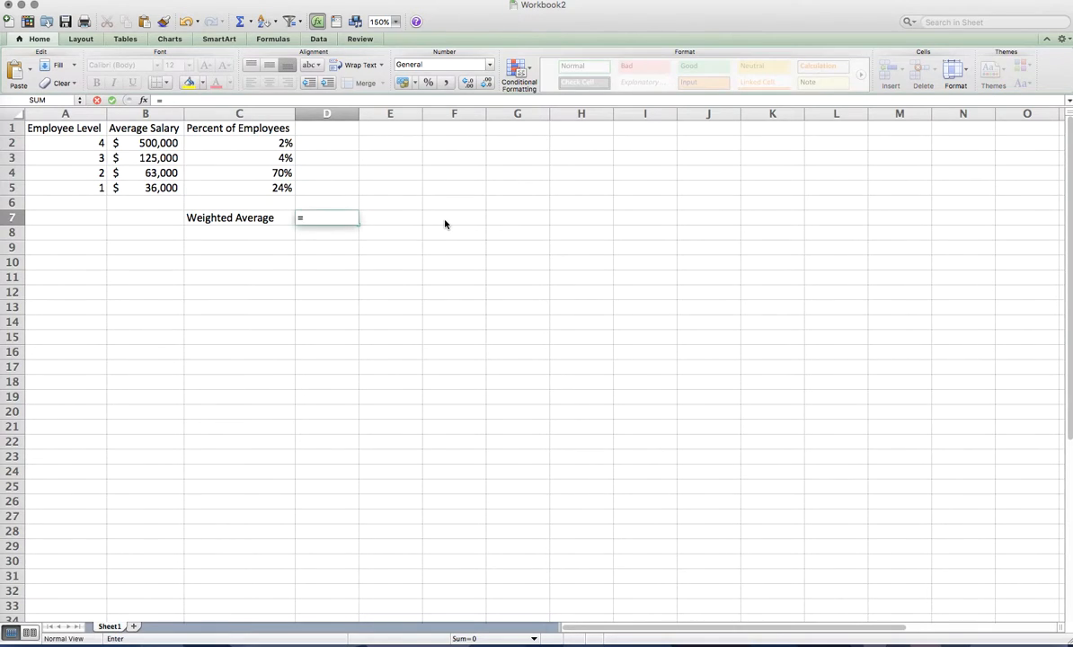
pyautogui.click(176, 147)
pyautogui.write('*')
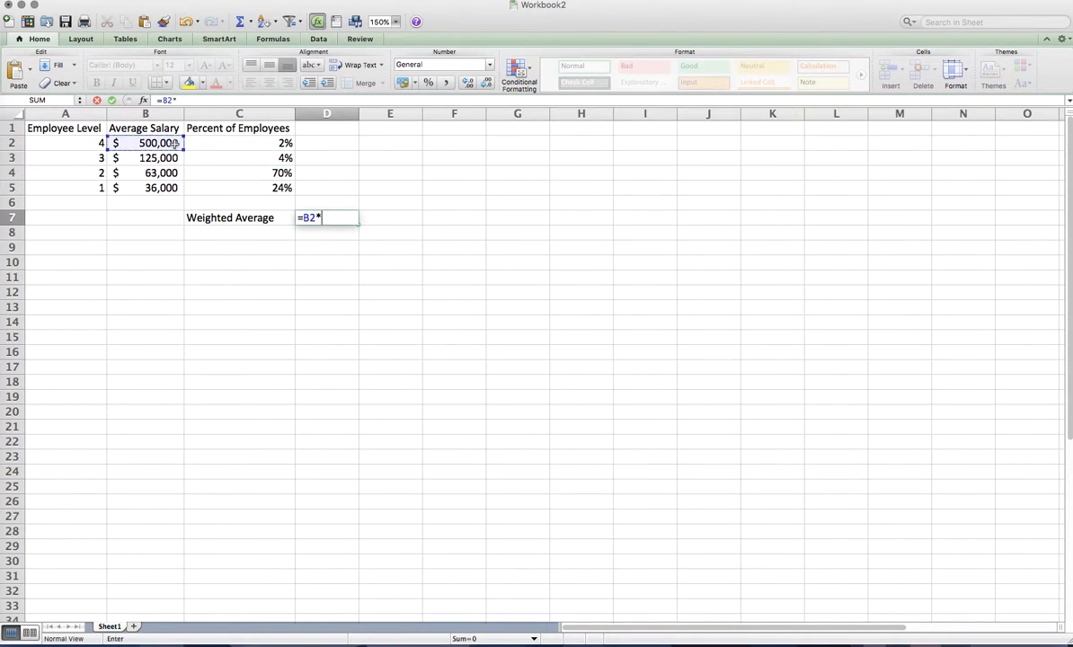
pyautogui.click(216, 144)
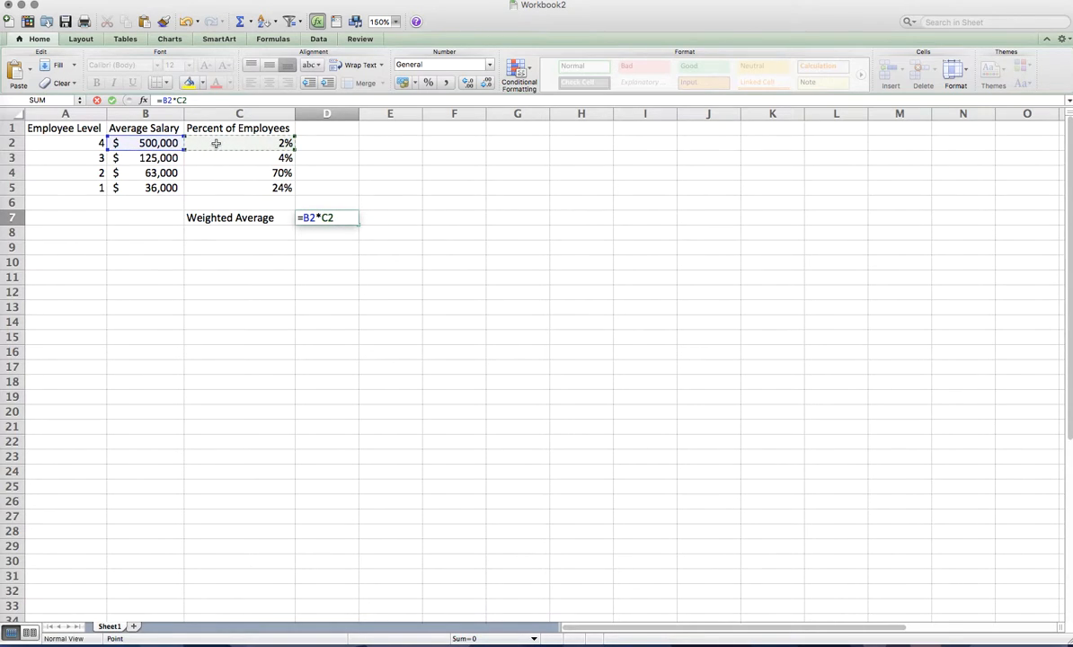
pyautogui.write('+')
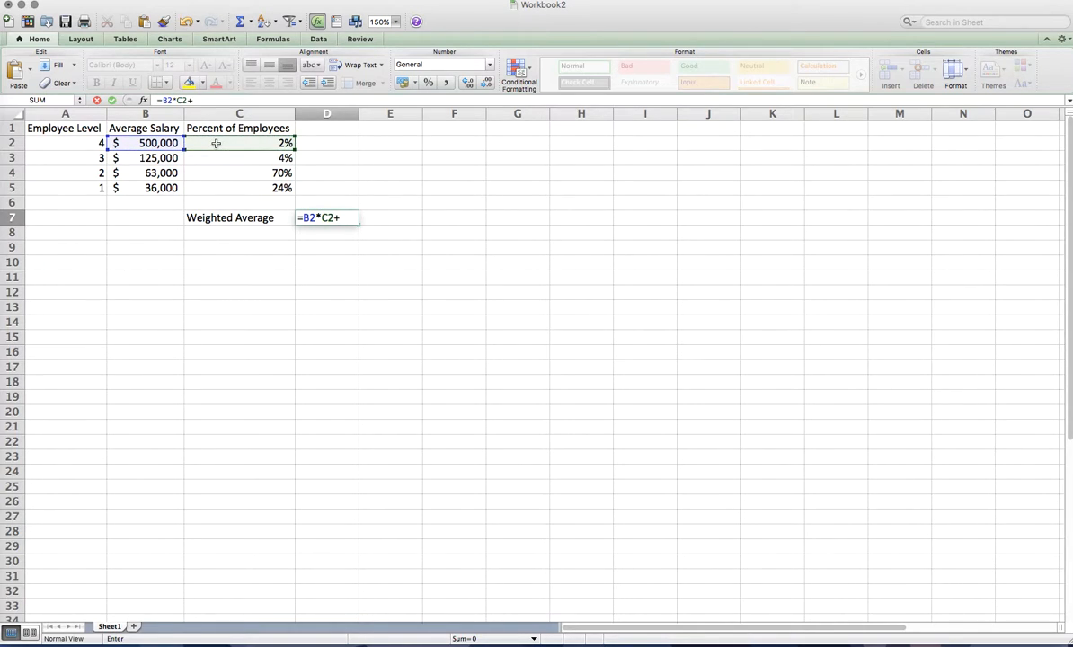
pyautogui.click(166, 159)
pyautogui.write('*')
pyautogui.click(219, 160)
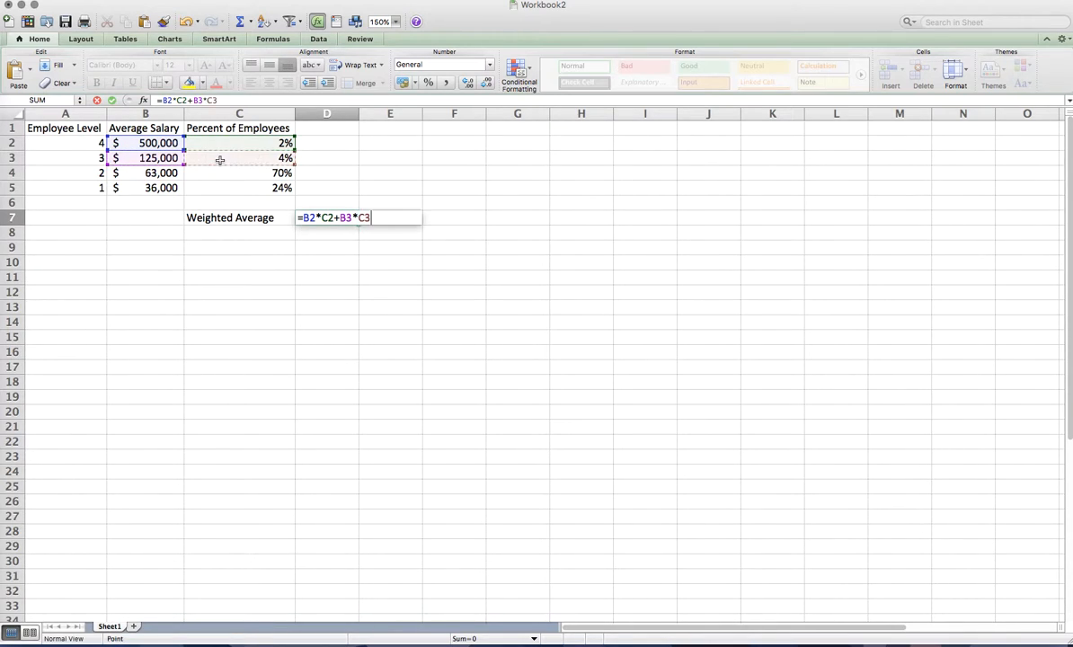
# Complete the formula in D7 by adding the products B4*C4 and B5*C5
pyautogui.write('+')
pyautogui.click(167, 175)
pyautogui.write('*')
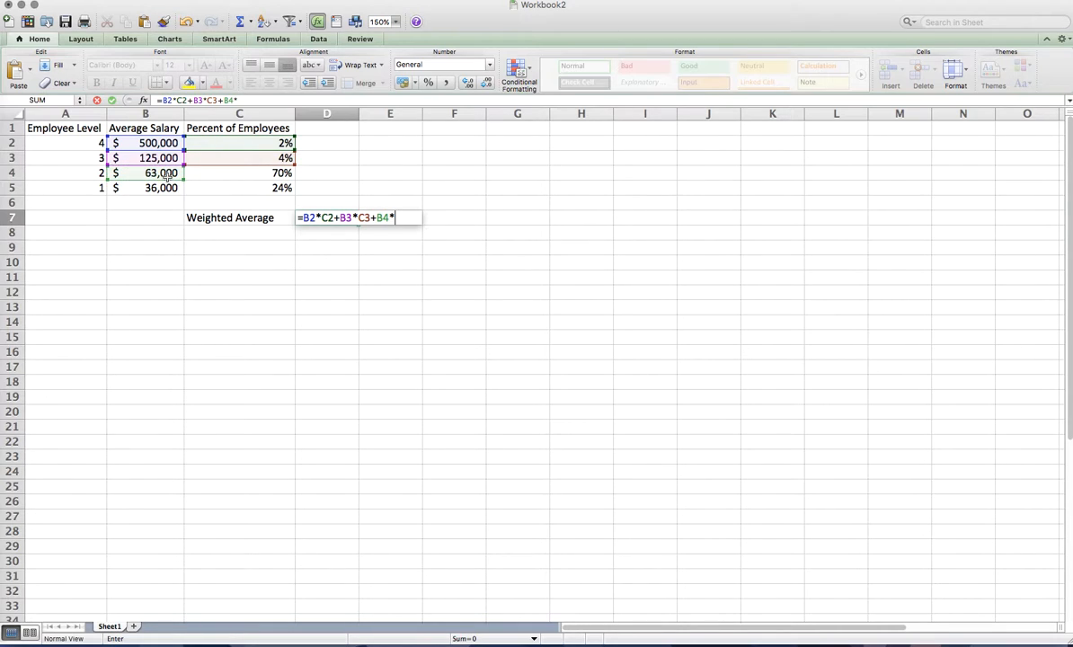
pyautogui.click(212, 173)
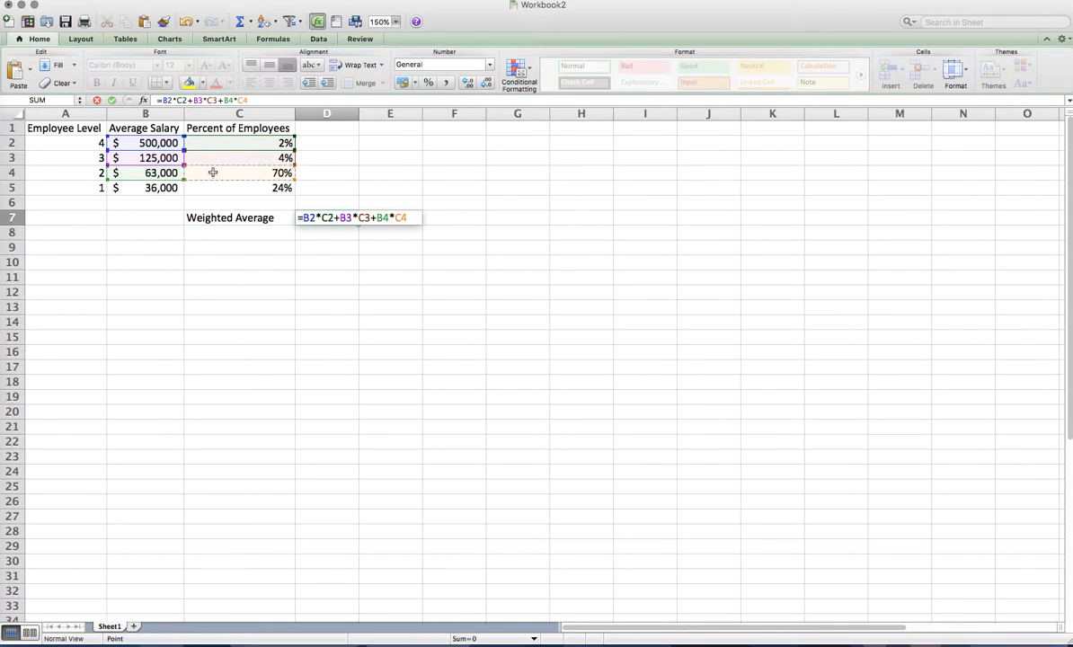
pyautogui.write('+')
pyautogui.click(162, 186)
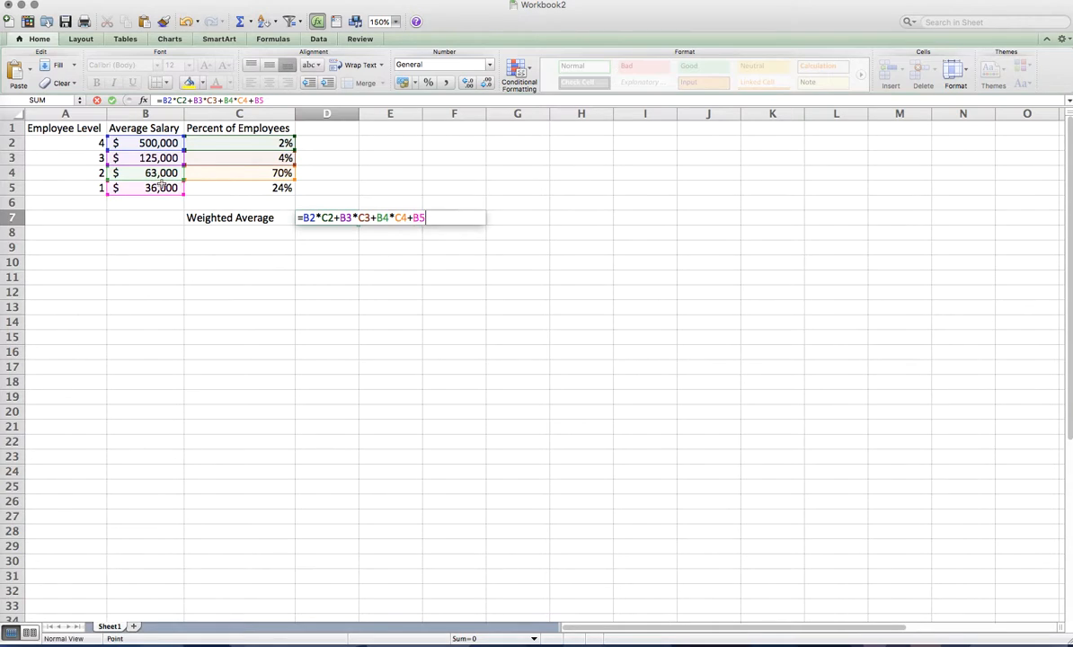
pyautogui.write('*')
pyautogui.click(247, 188)
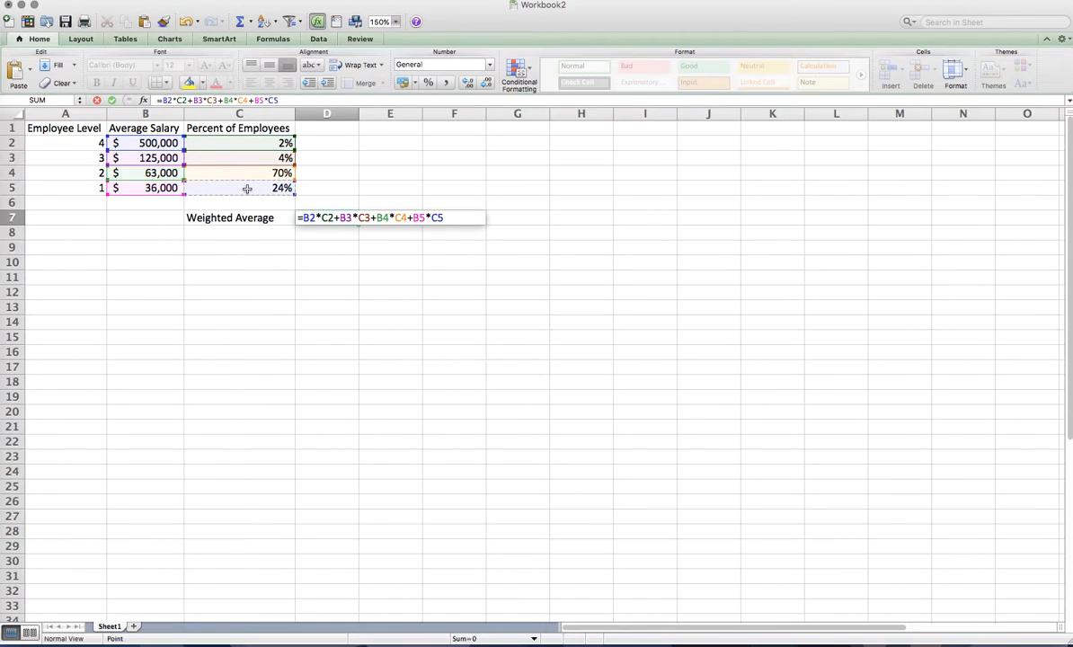
pyautogui.press('Return')
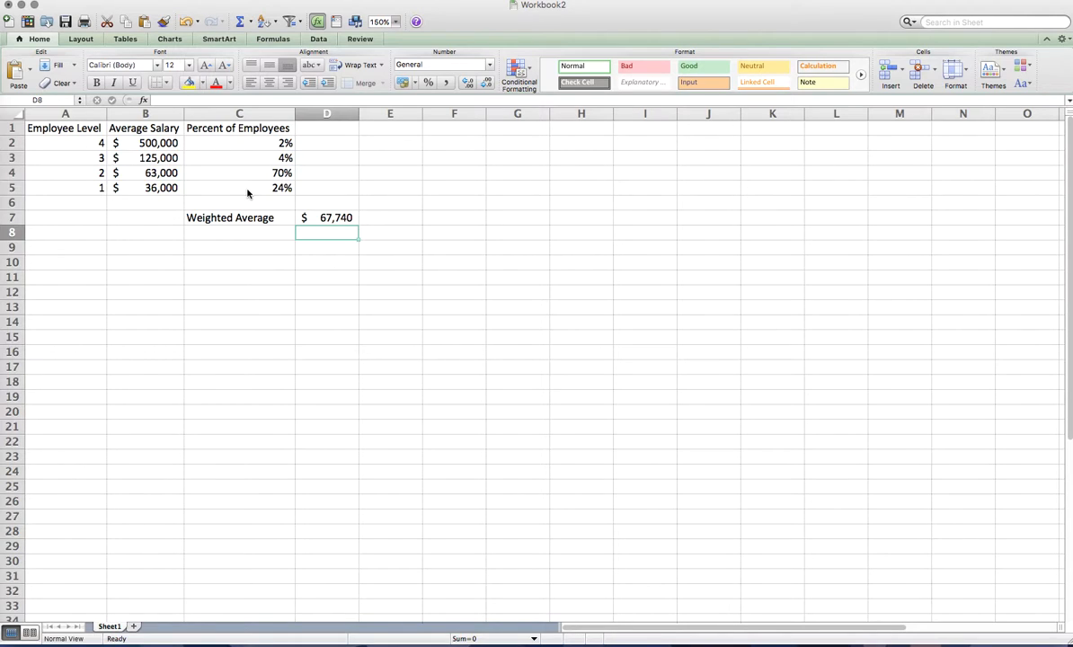
# Review the long weighted average formula in cell D7 and clear it
pyautogui.press('Up')
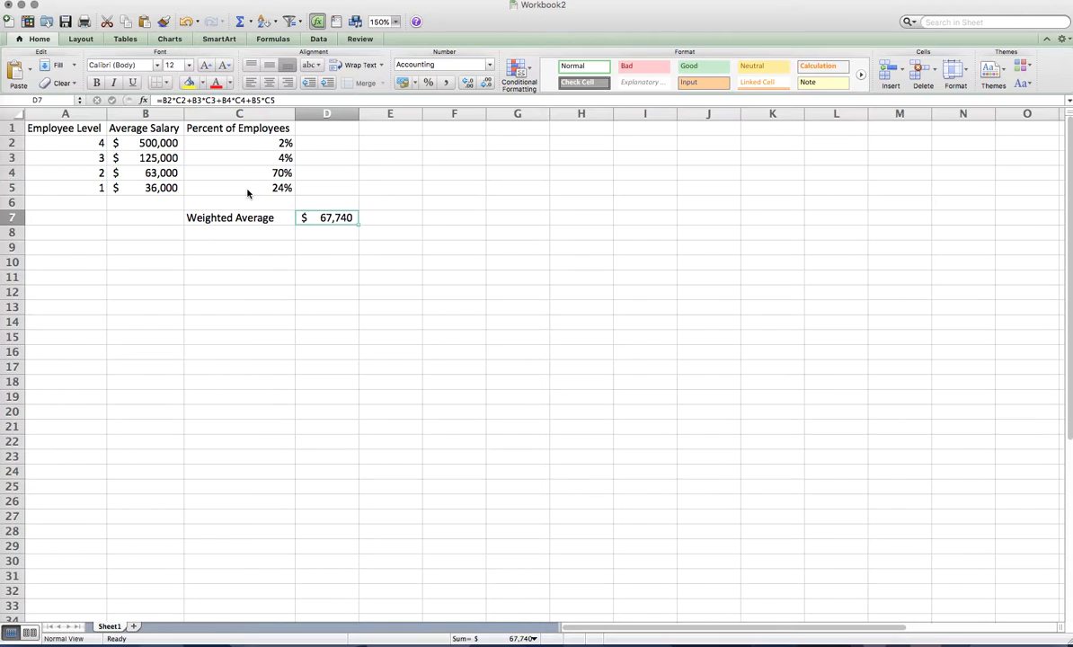
pyautogui.press('F2')
pyautogui.press('Return')
pyautogui.press('Up')
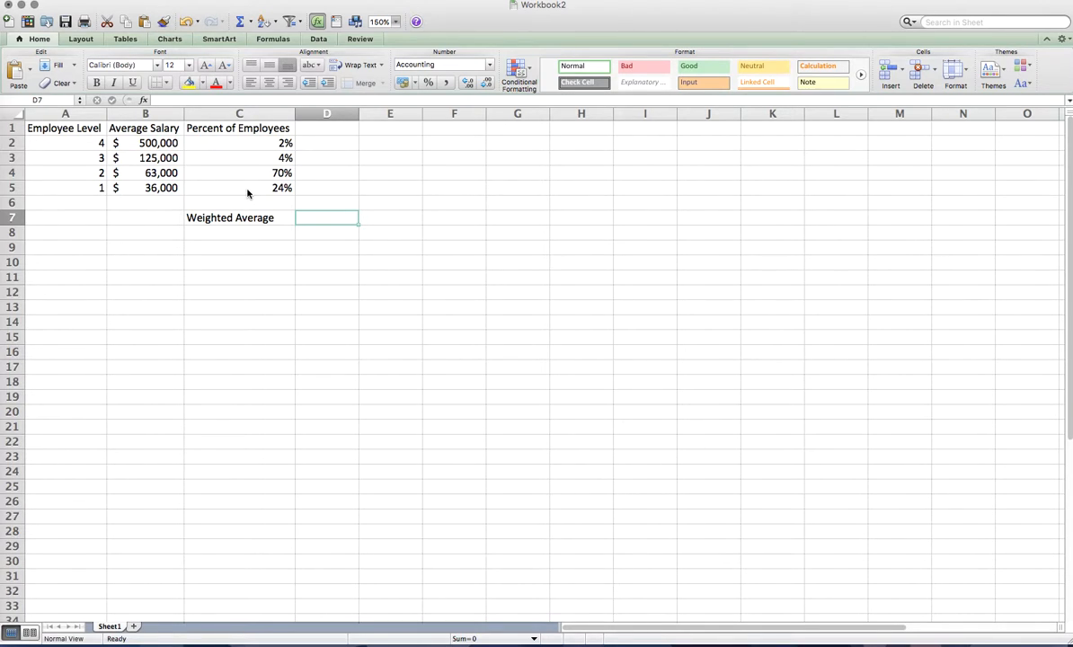
# Calculate the weighted average in D7 with =SUMPRODUCT(B2:B5,C2:C5) and check the entered formula
pyautogui.write('=')
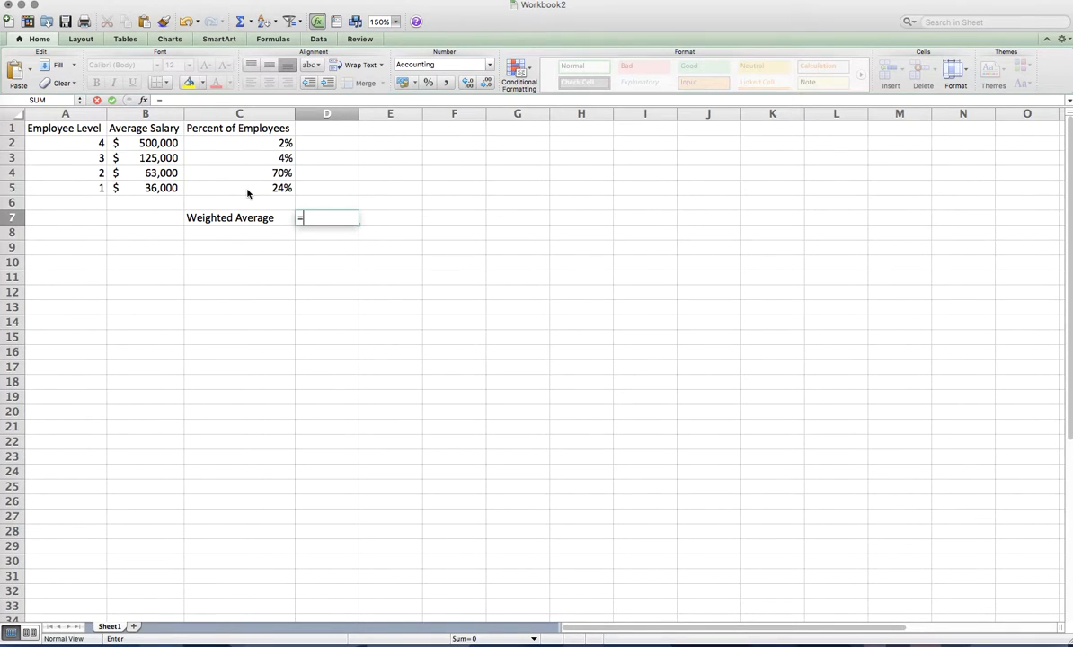
pyautogui.write('sUM')
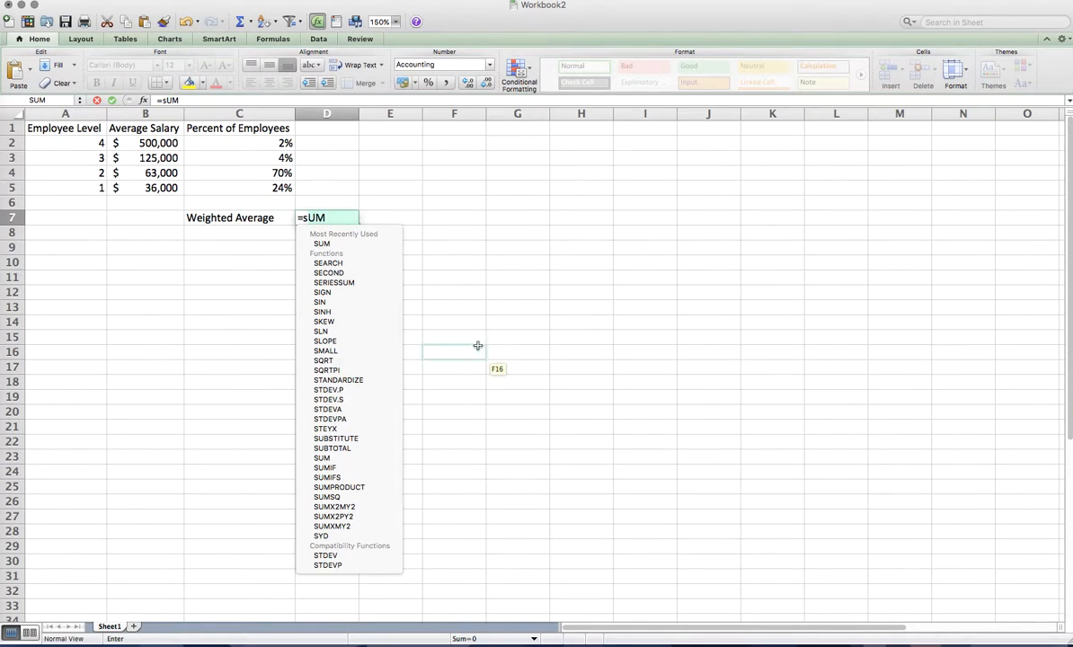
pyautogui.doubleClick(369, 488)
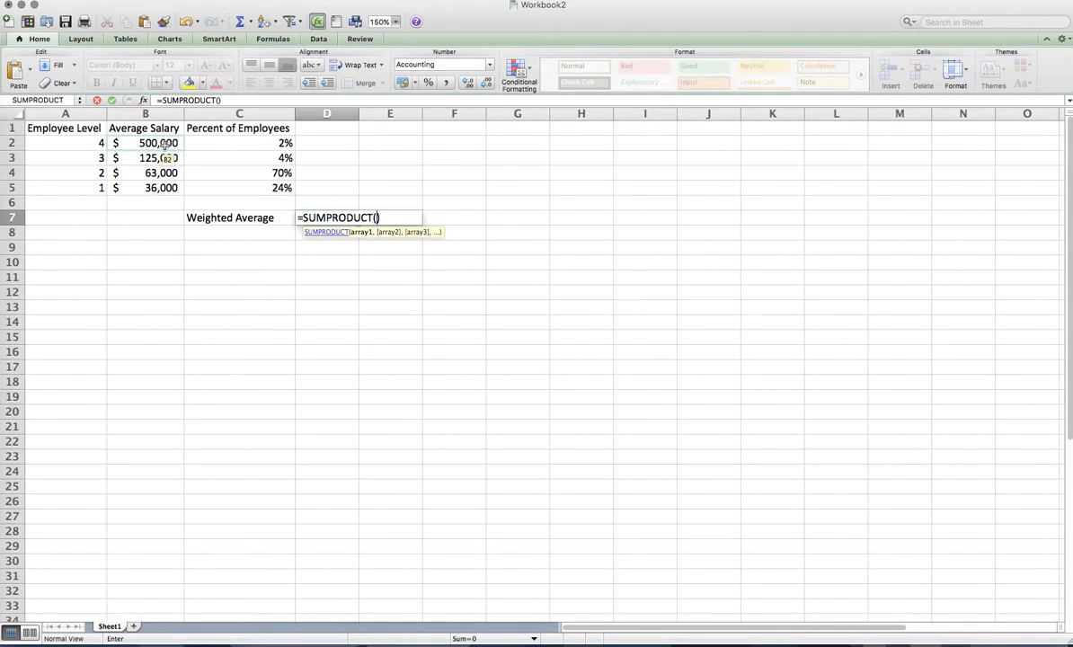
pyautogui.moveTo(165, 144); pyautogui.dragTo(166, 189)
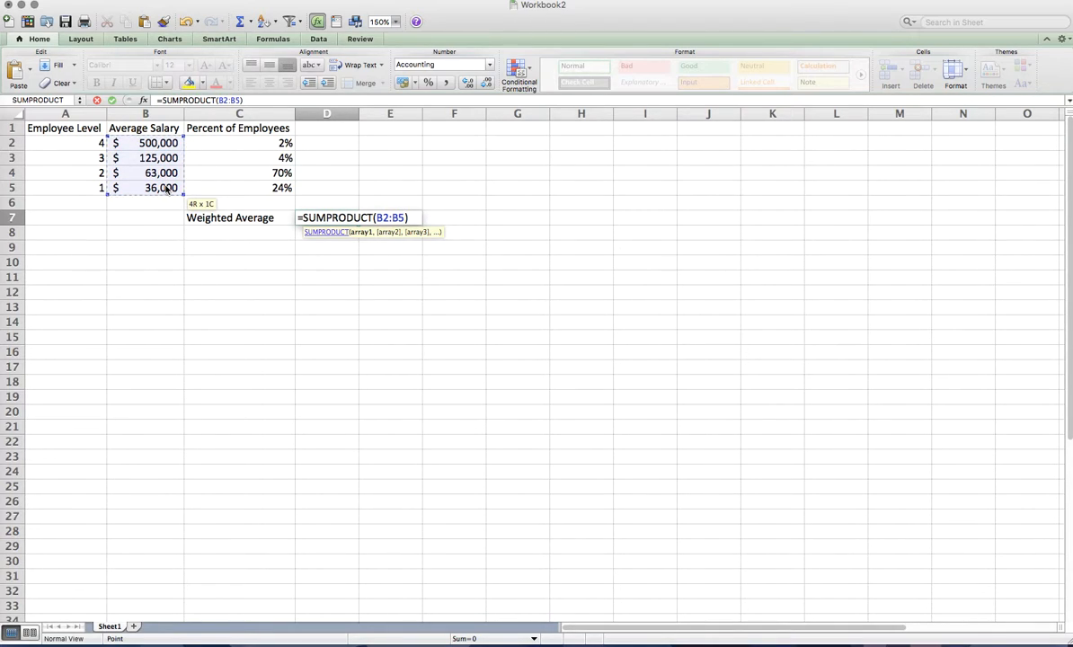
pyautogui.write(',')
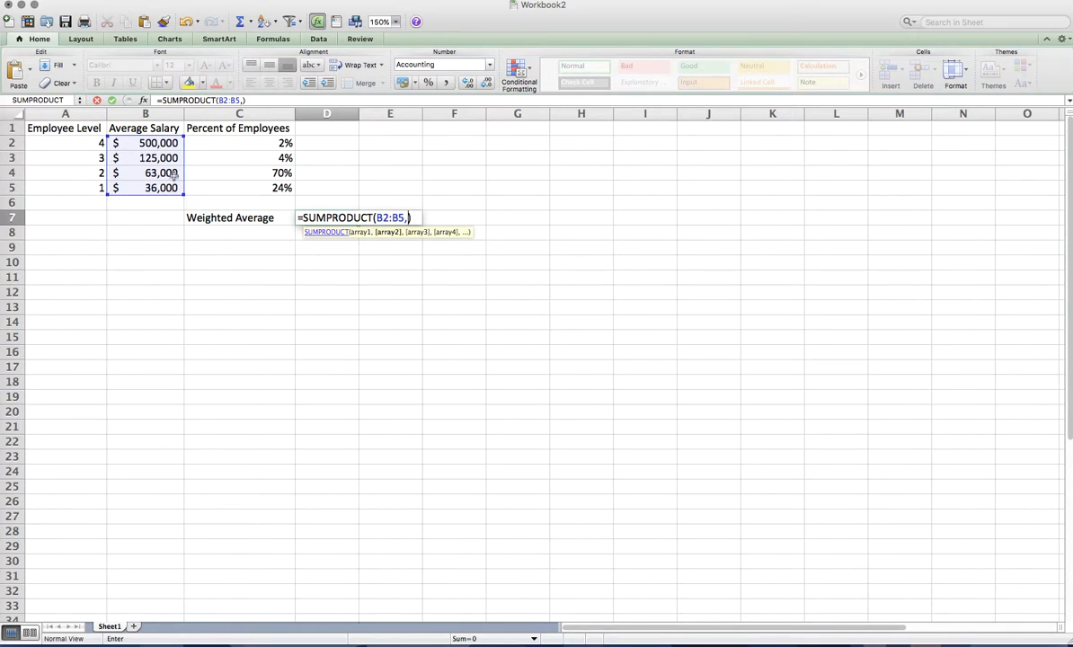
pyautogui.moveTo(219, 144); pyautogui.dragTo(230, 192)
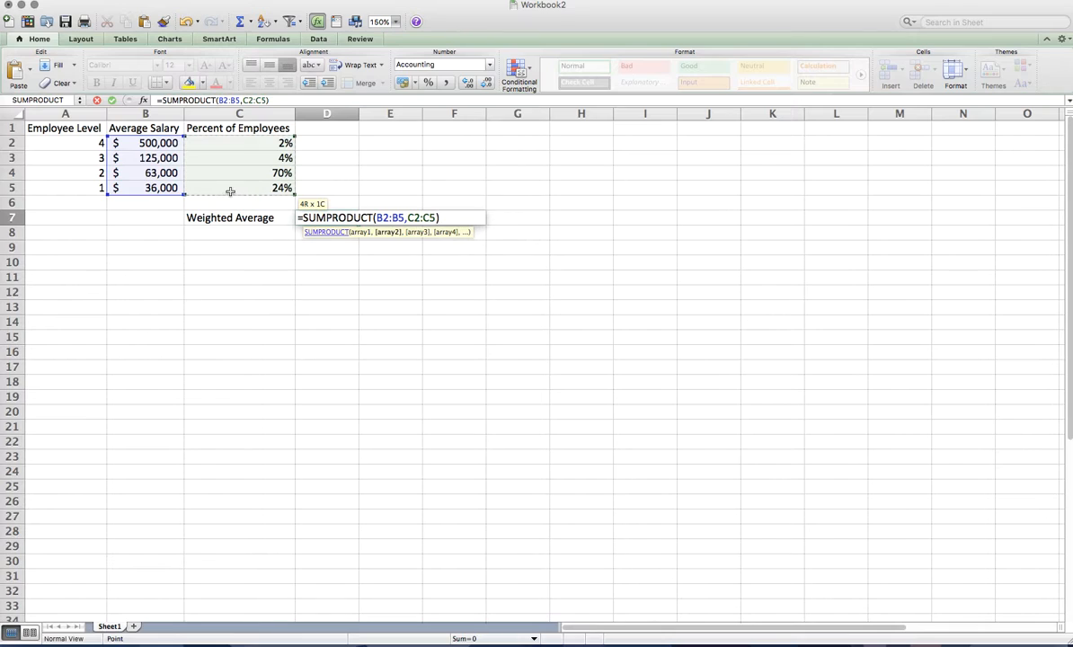
pyautogui.press('Return')
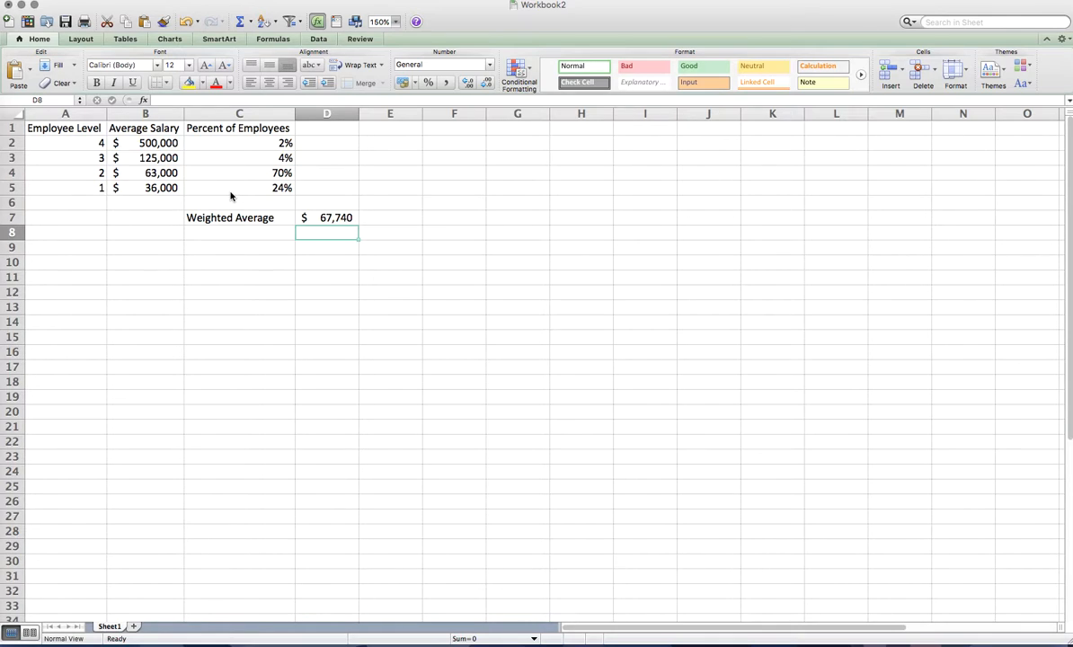
pyautogui.press('Up')
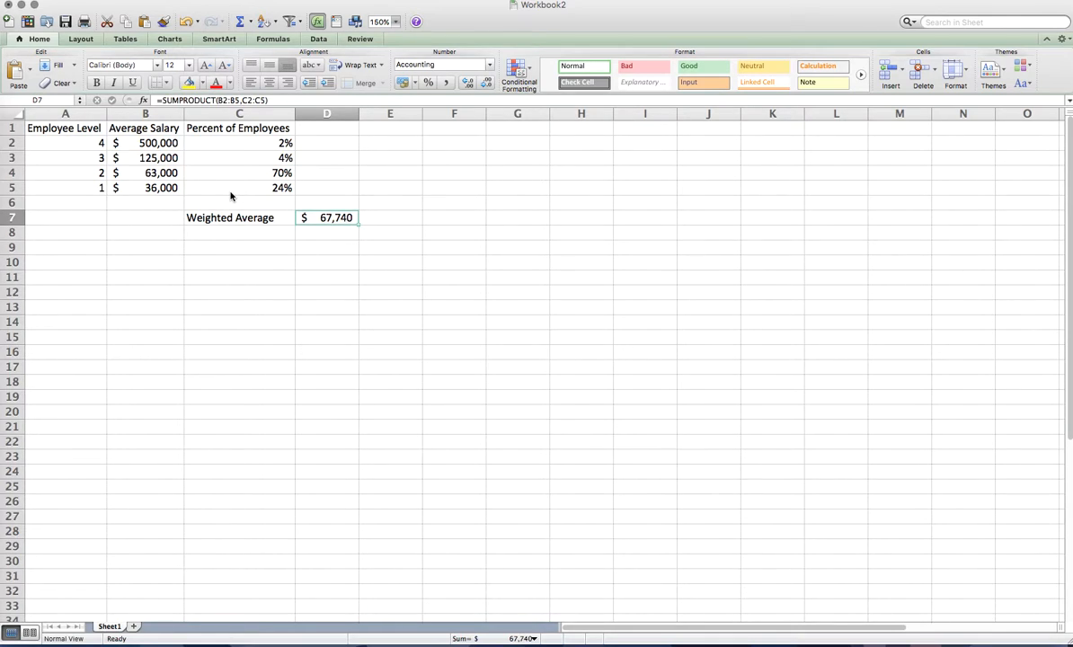